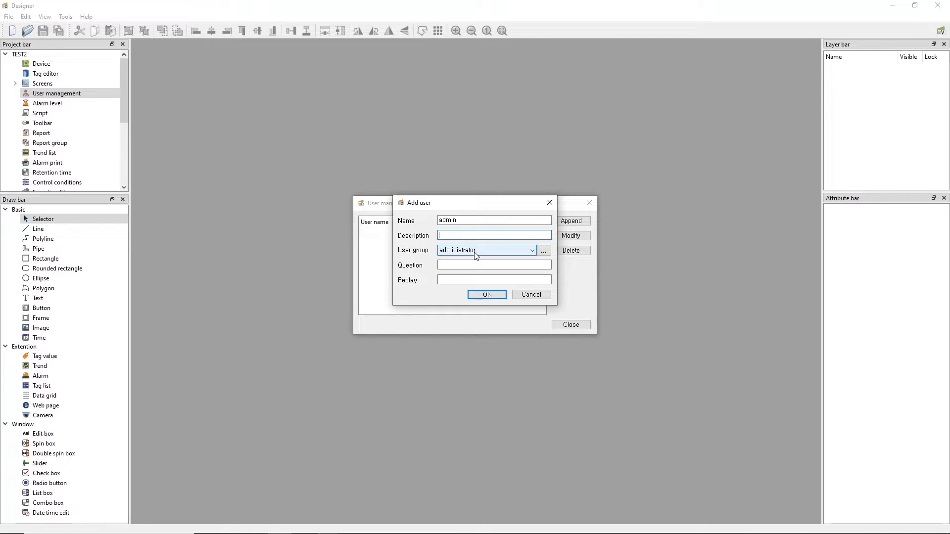
Confirm the new approved admin account in the administrator user group
left_click(486, 296)
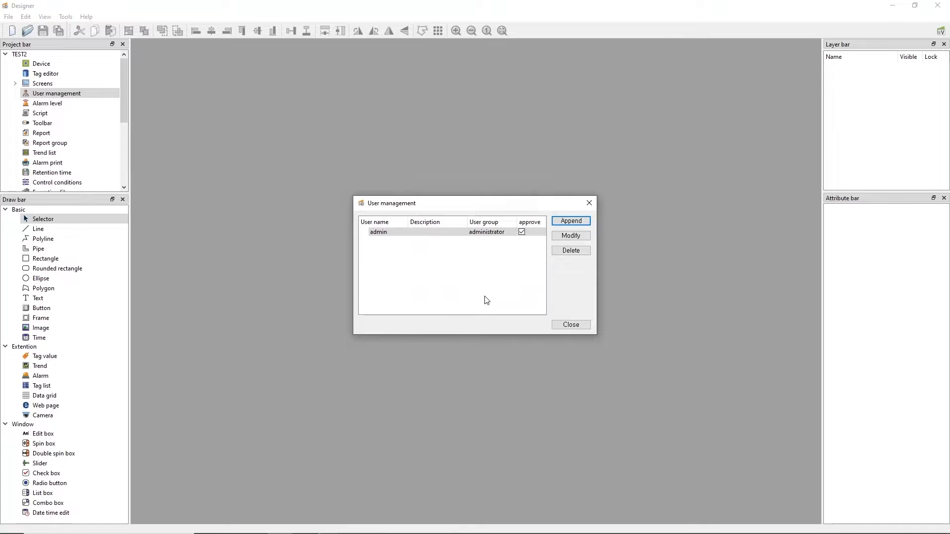
Log in to the project with user name admin
left_click(10, 25)
left_click(8, 16)
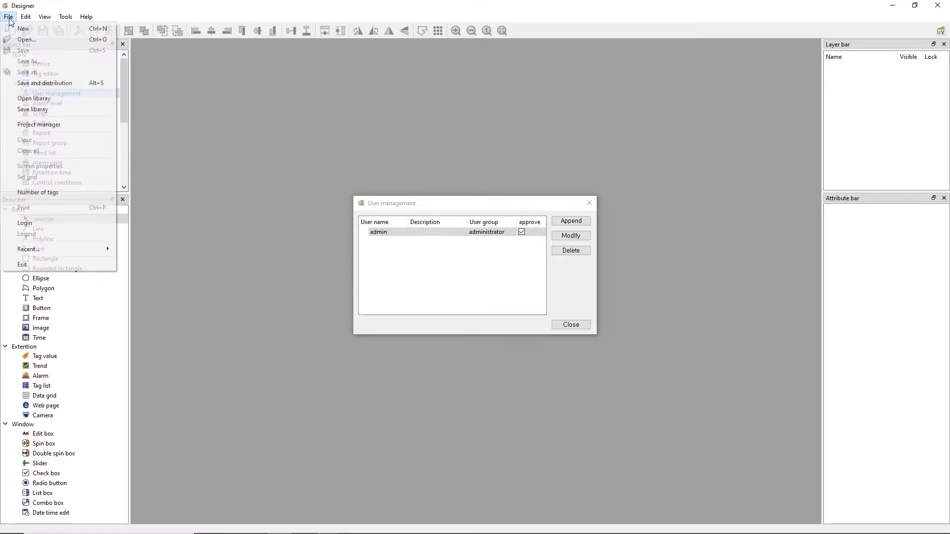
left_click(38, 224)
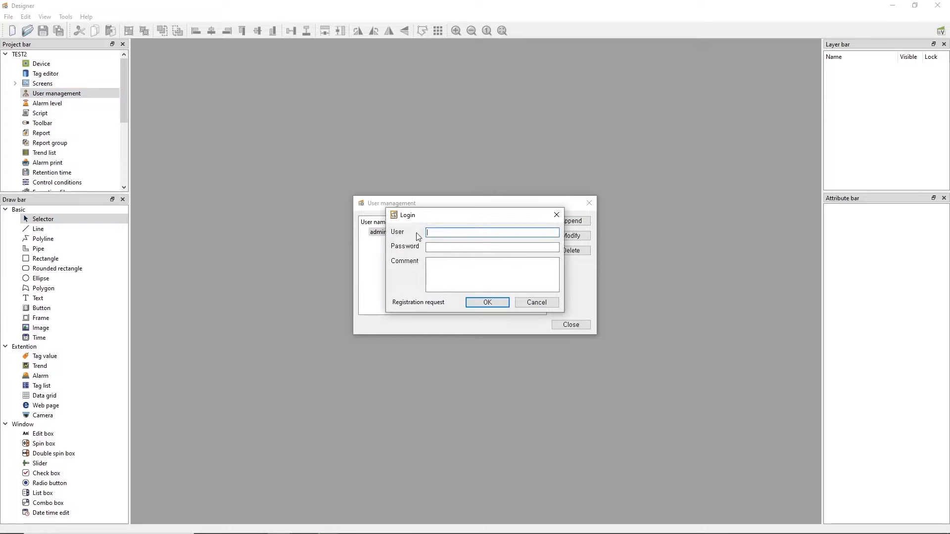
type("admin")
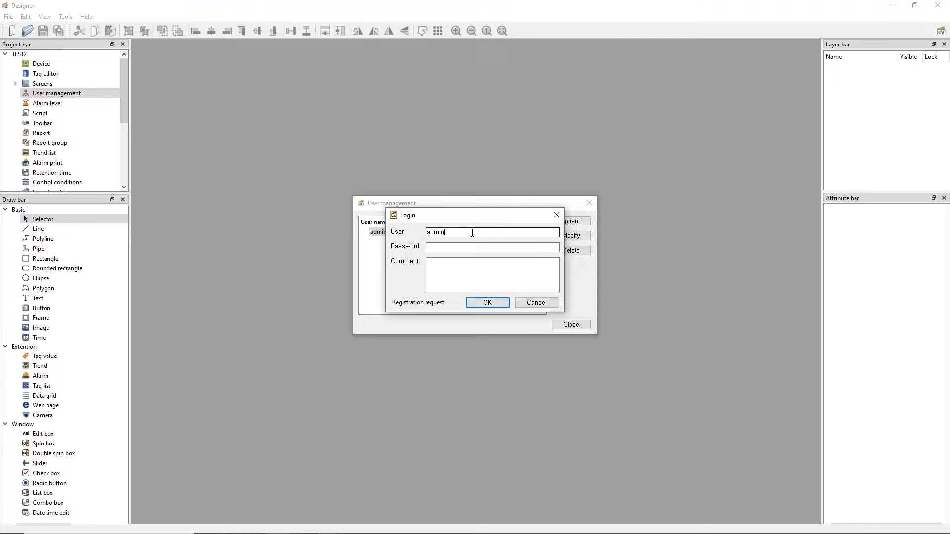
left_click(466, 247)
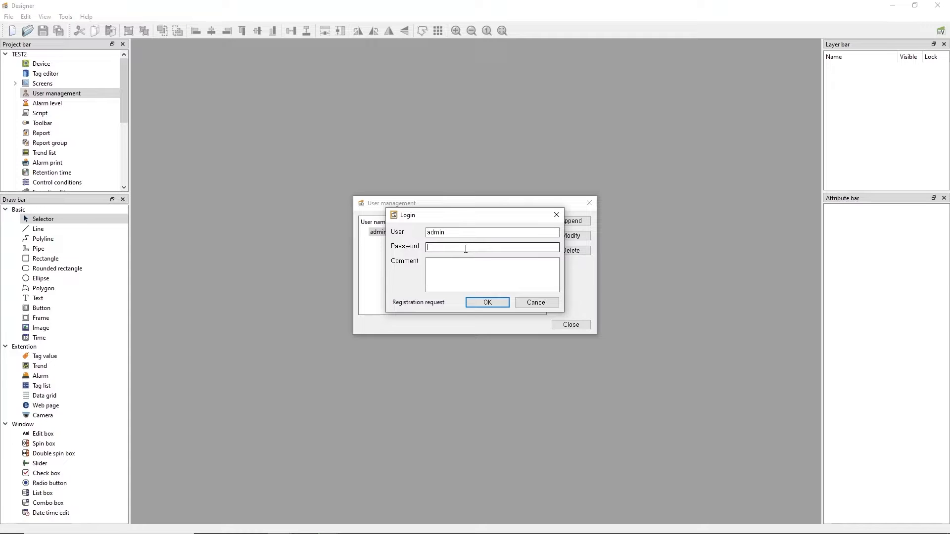
left_click(487, 303)
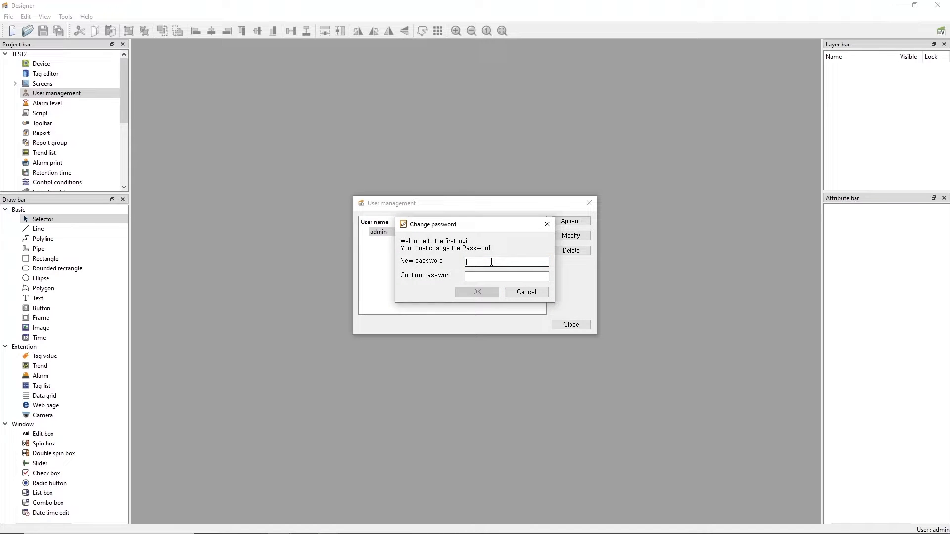
Set and confirm a new password for admin, then log in again with it
type("12345")
key("Tab")
type("12345")
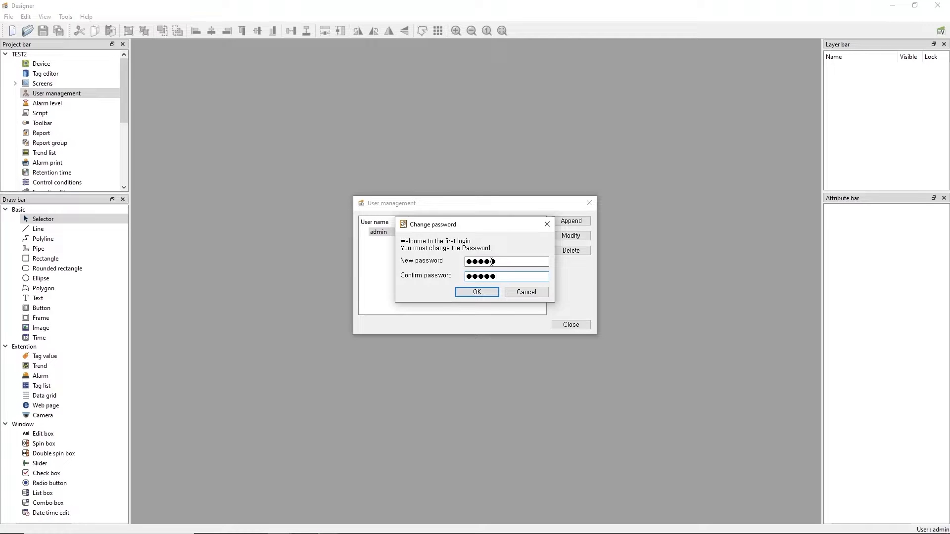
left_click(470, 293)
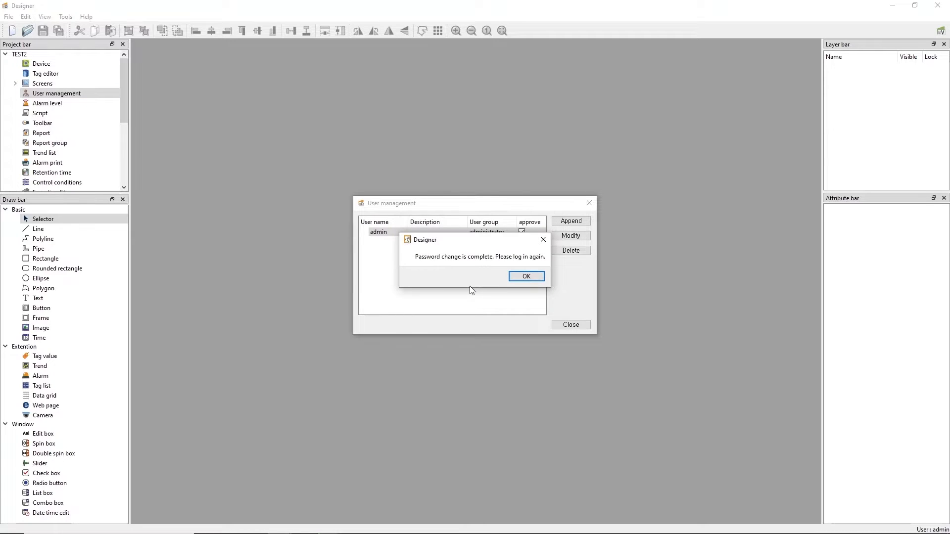
left_click(519, 280)
left_click(448, 247)
type("12345")
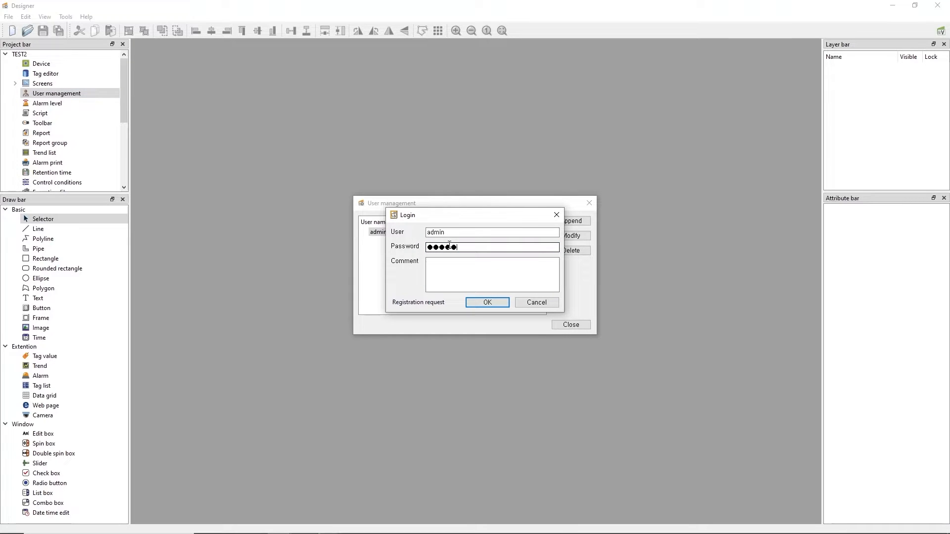
key("Return")
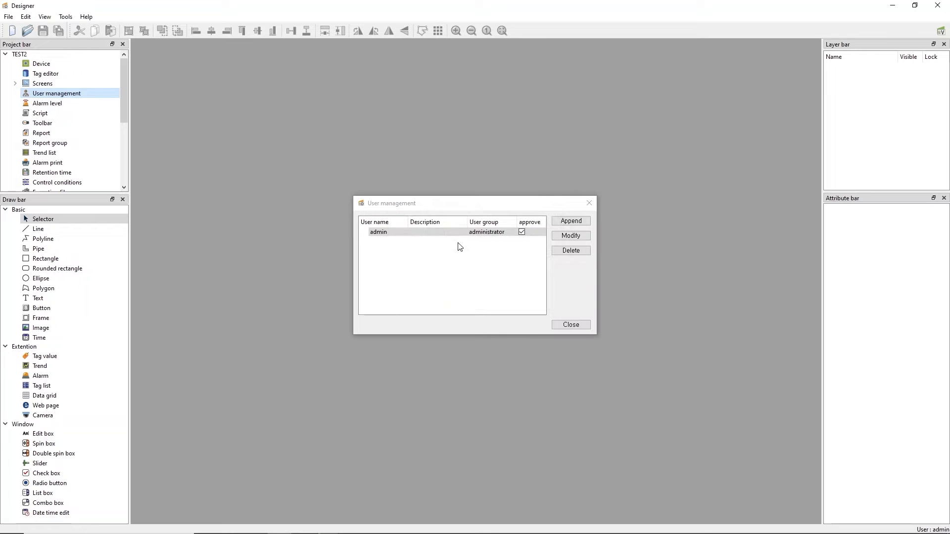
Append an approved user named user1 in the engineer user group
left_click(458, 233)
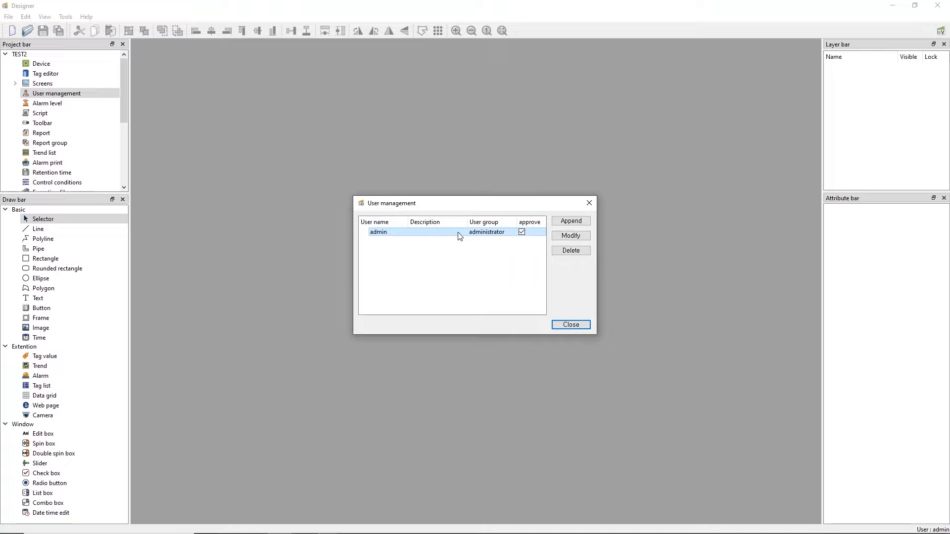
left_click(579, 222)
left_click(467, 220)
type("user1")
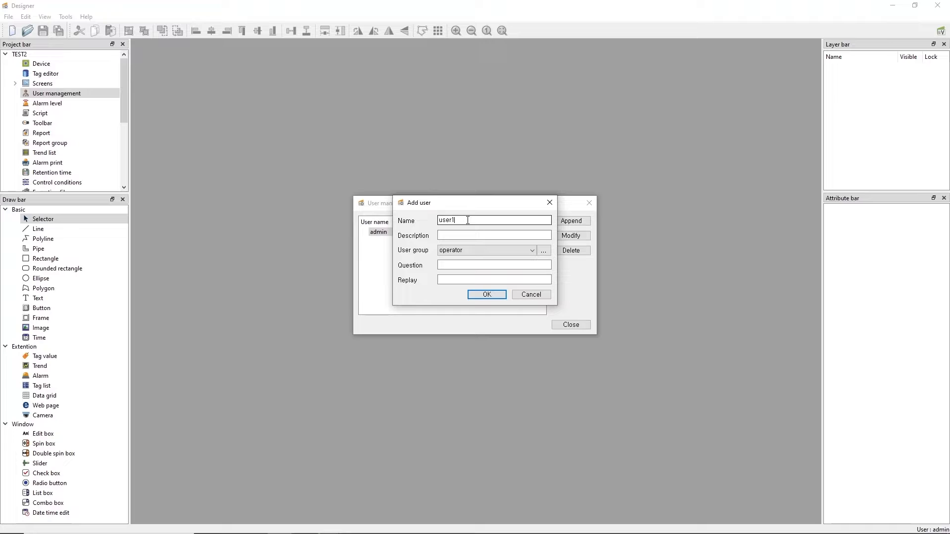
left_click(478, 233)
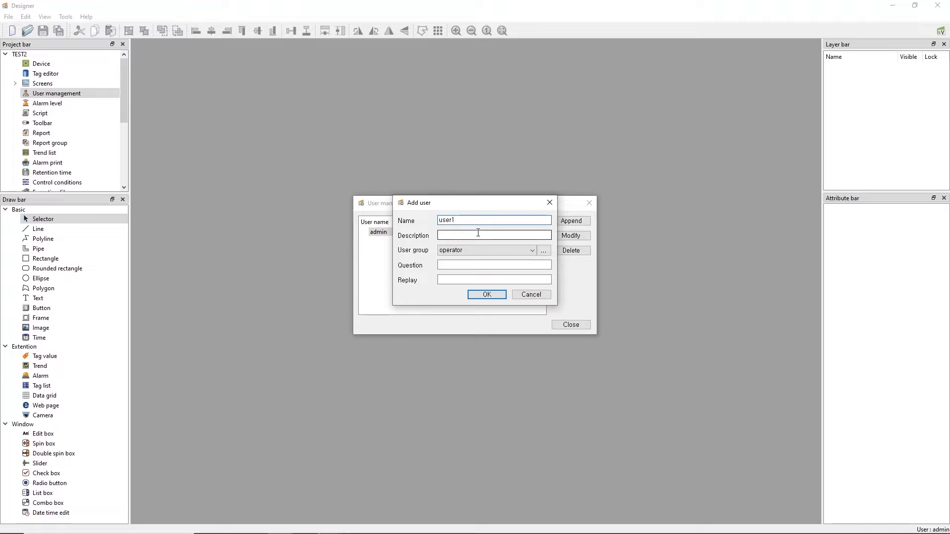
left_click(493, 253)
left_click(482, 270)
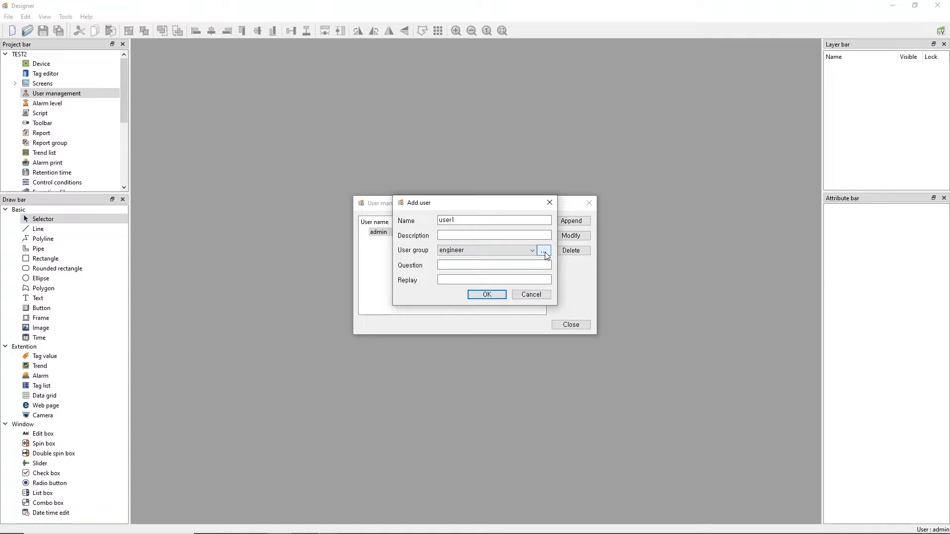
left_click(499, 299)
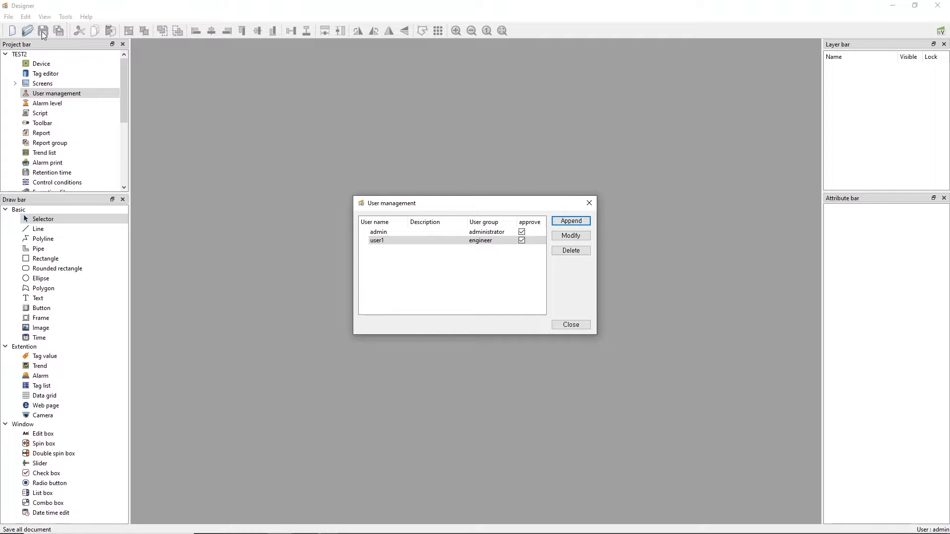
left_click(8, 17)
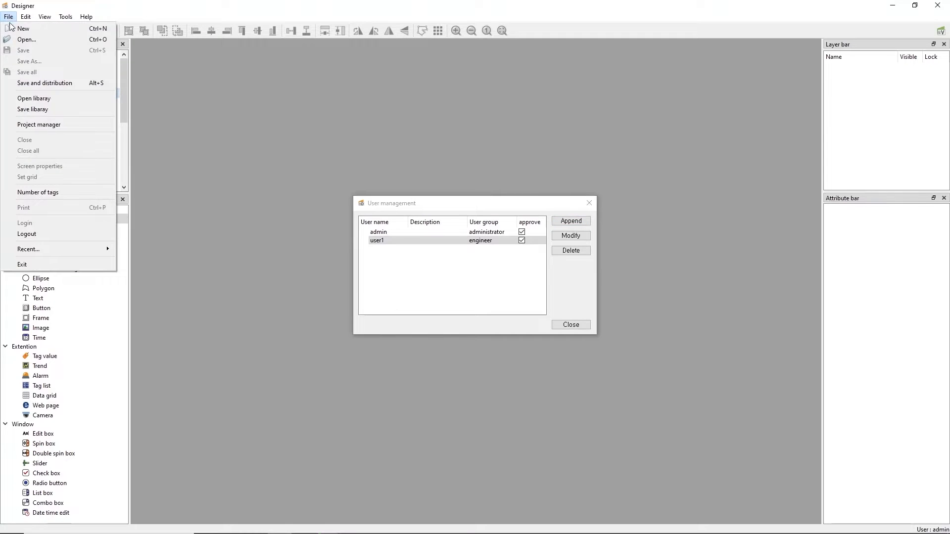
Log the admin account out from the File menu and check the login state
left_click(40, 233)
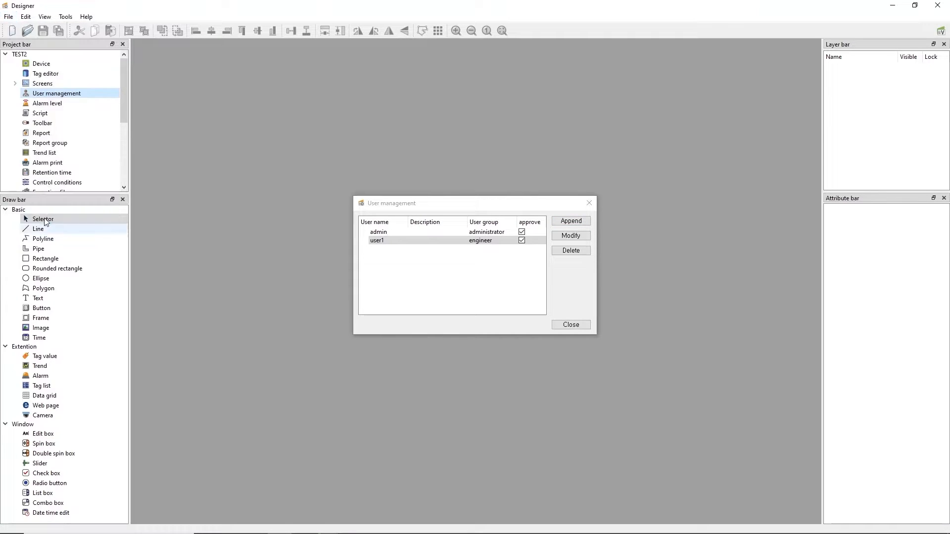
left_click(8, 17)
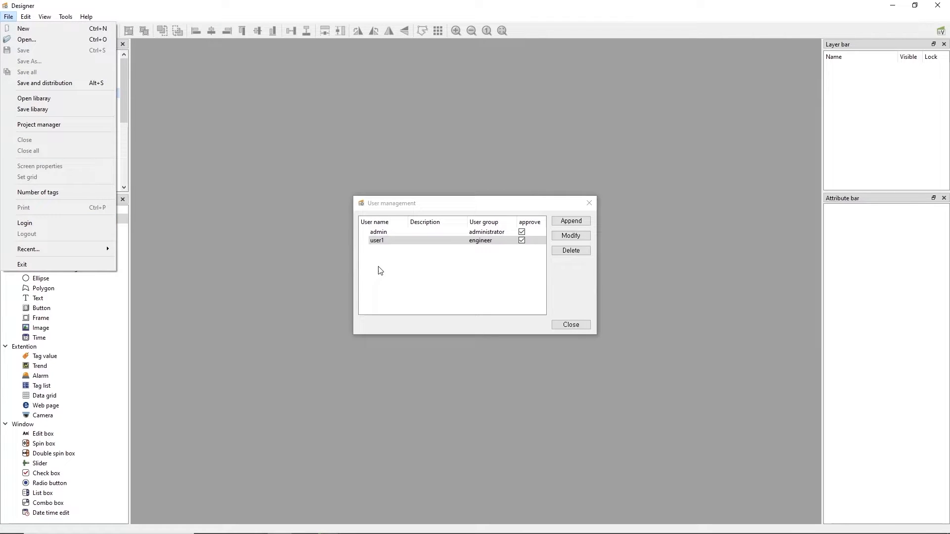
left_click(405, 241)
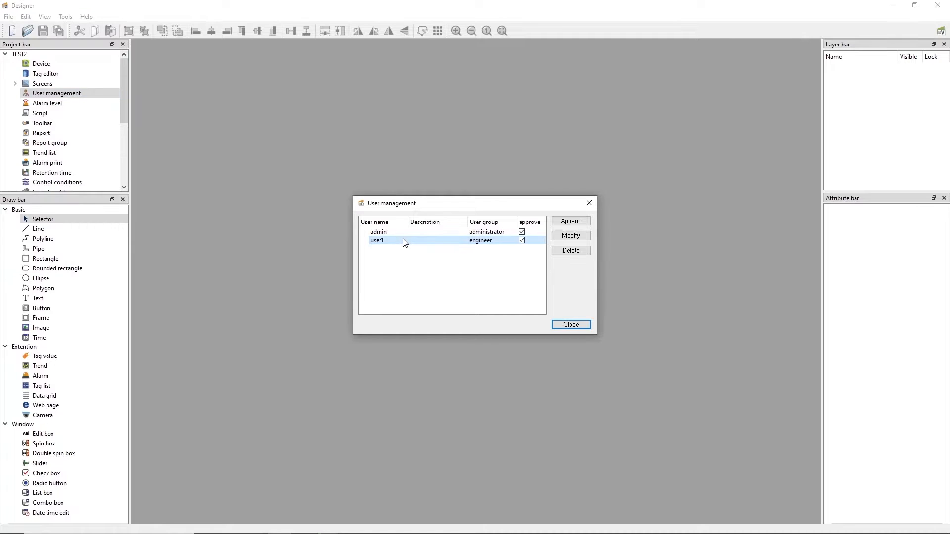
left_click(8, 16)
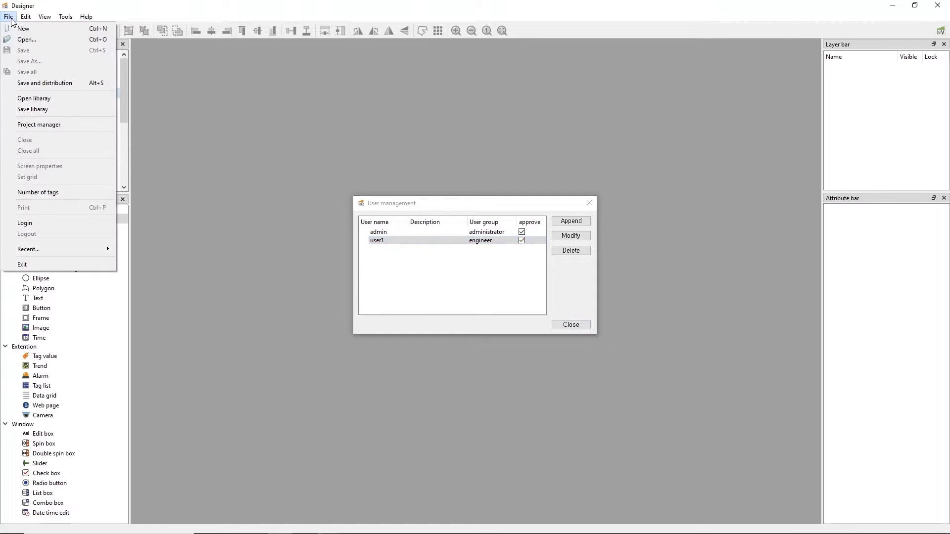
Start a login with user name user1
left_click(49, 223)
left_click(449, 236)
type("user1")
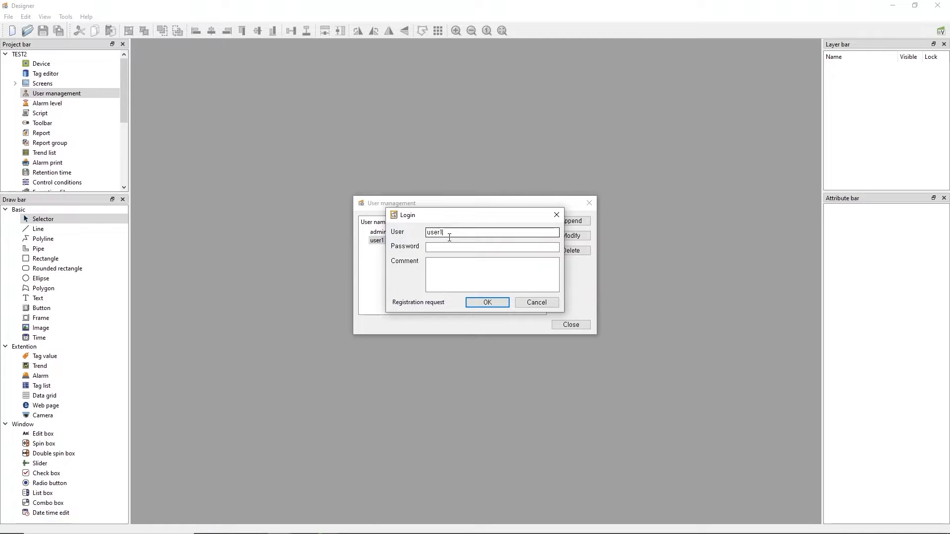
key("Tab")
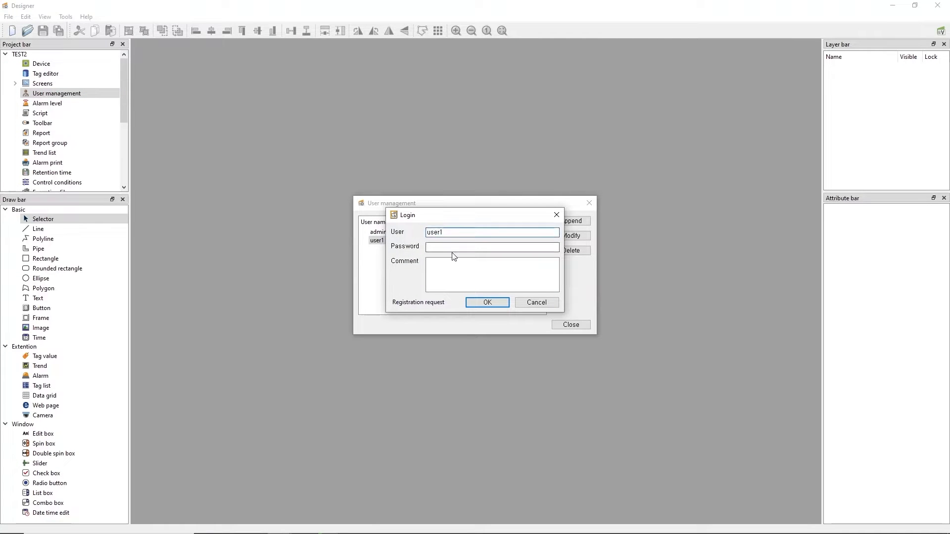
left_click(484, 304)
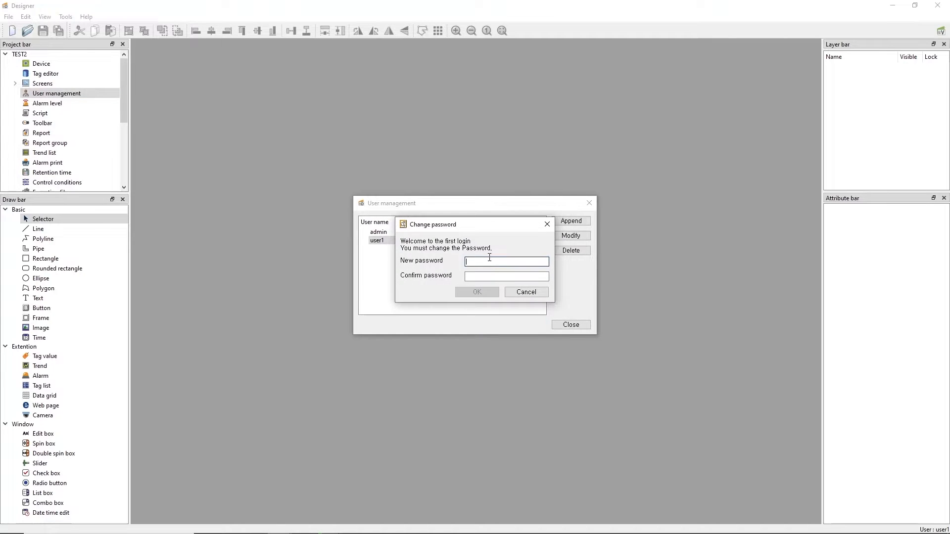
Set and confirm user1's new password, then finish logging in as user1
type("1234")
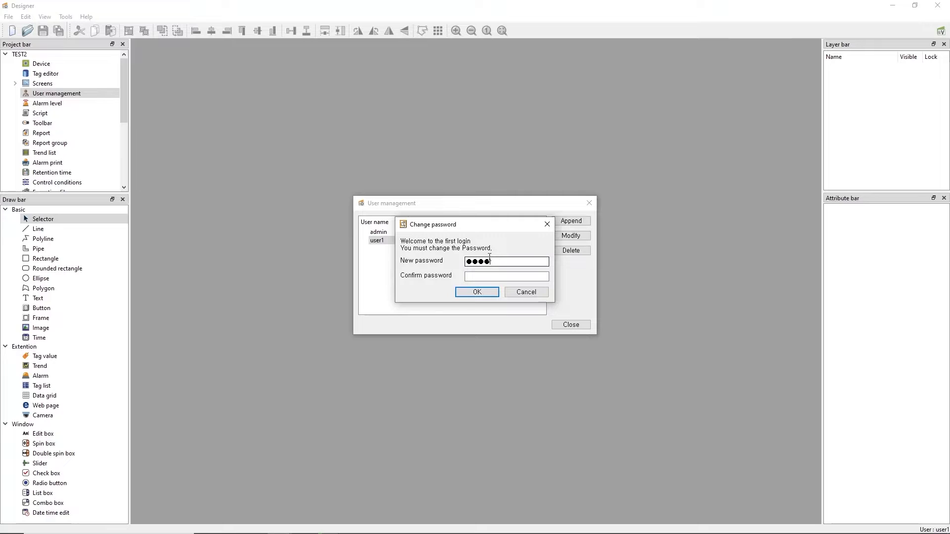
type("5")
key("Tab")
type("12345")
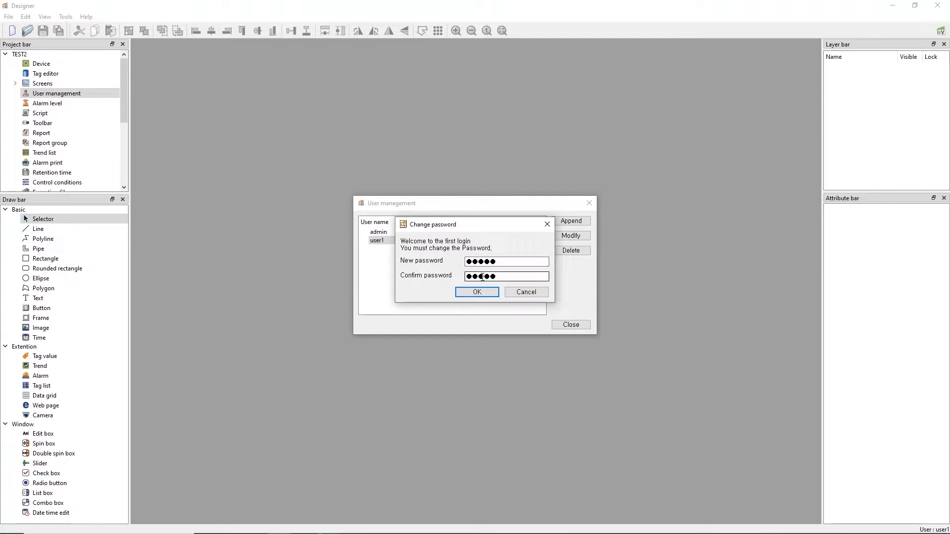
left_click(478, 293)
left_click(524, 277)
type("12345")
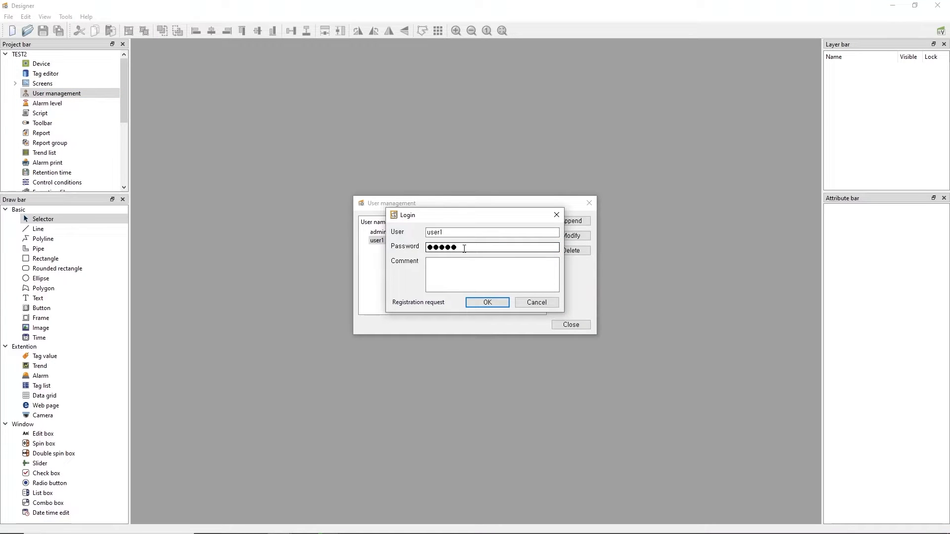
left_click(481, 303)
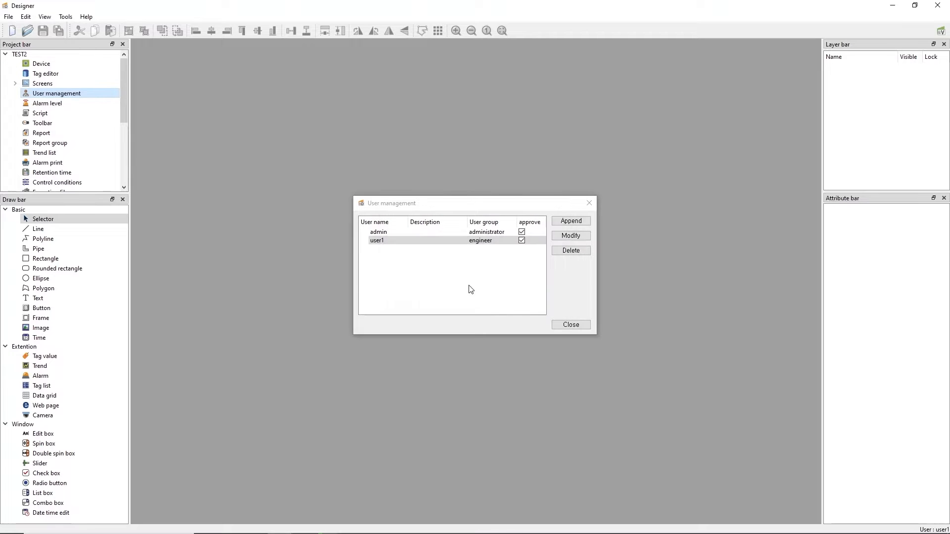
Close user management and twice try reopening it as user1, dismissing each not-authorized warning
left_click(571, 326)
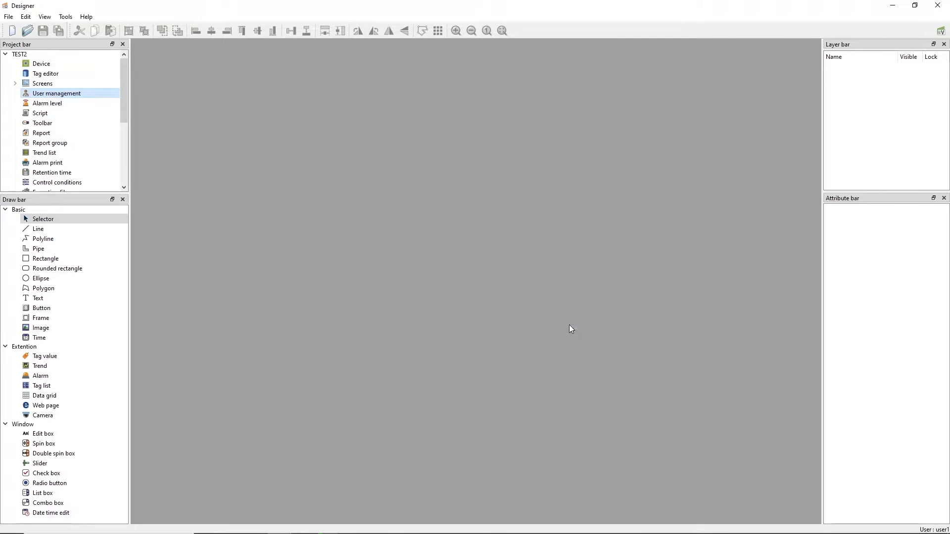
double_click(46, 95)
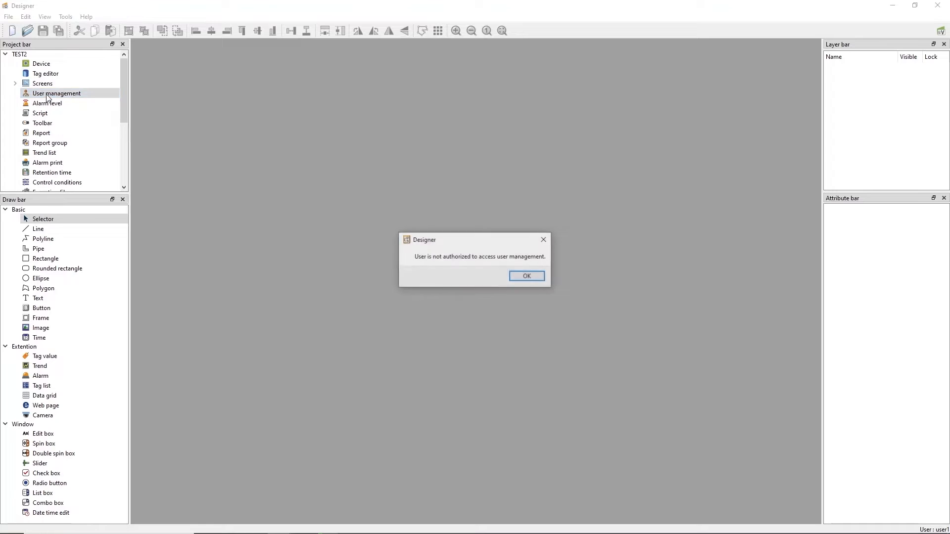
left_click(521, 280)
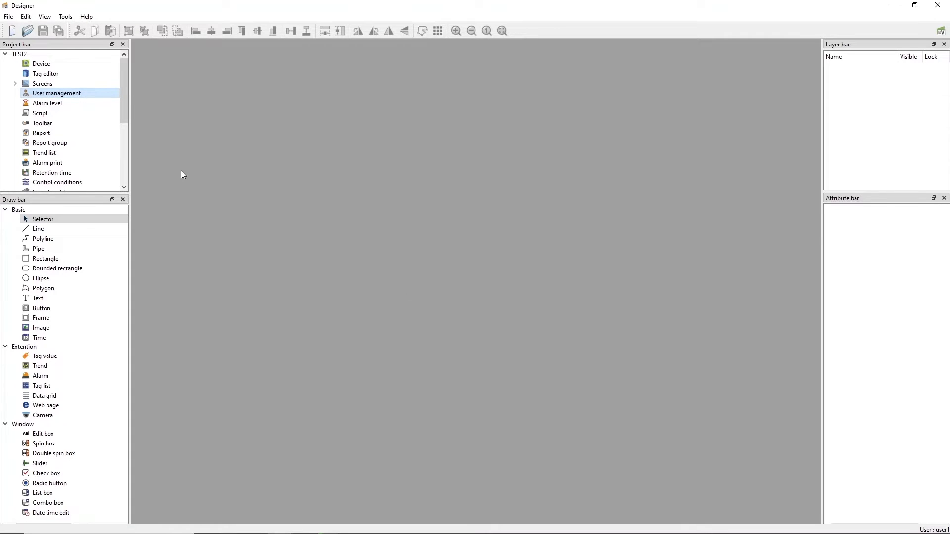
left_click(8, 17)
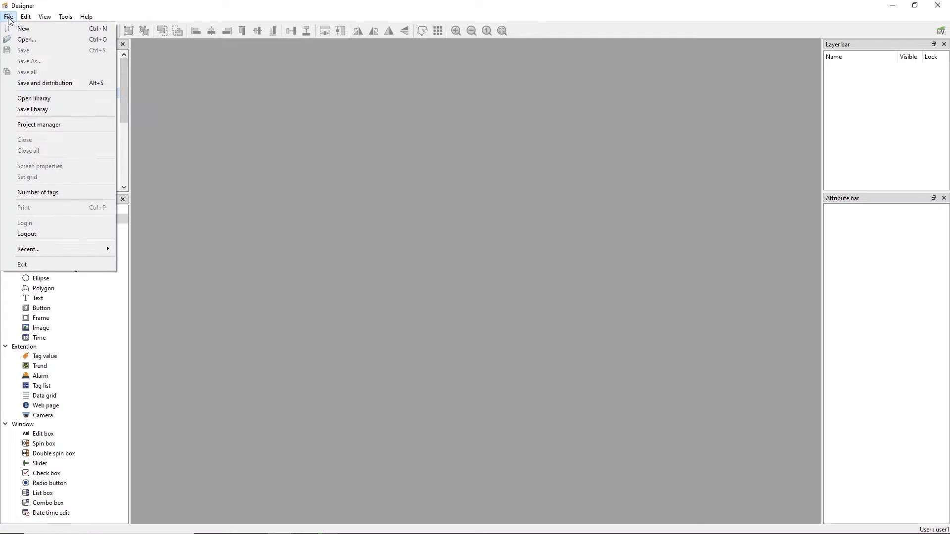
left_click(229, 147)
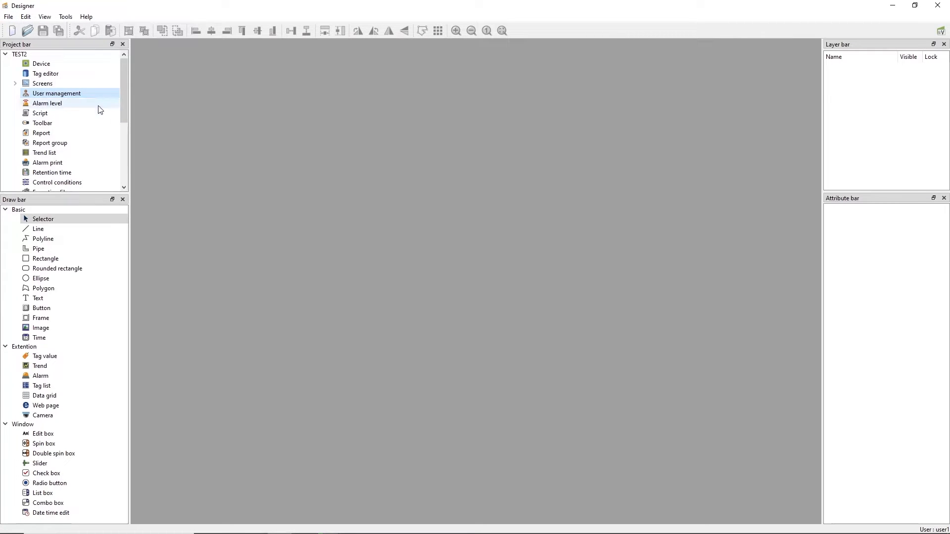
double_click(70, 95)
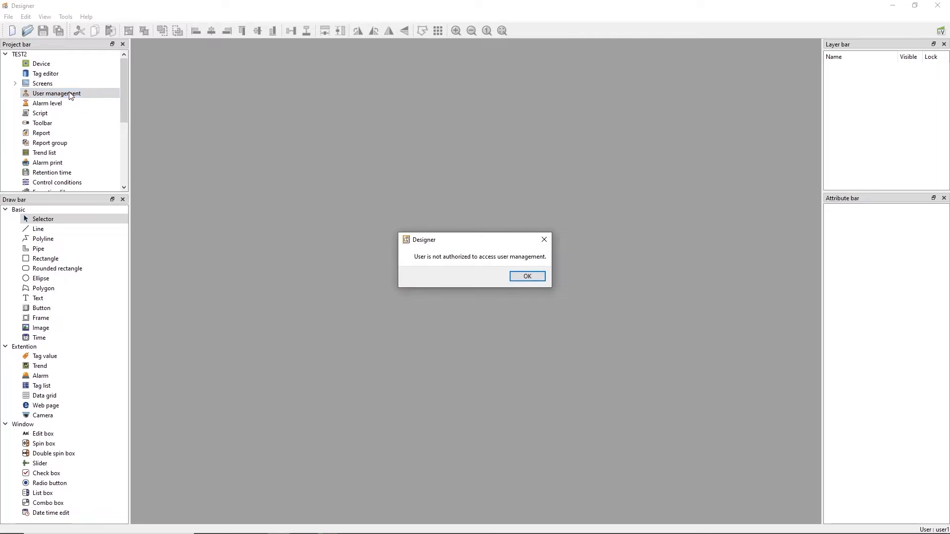
left_click(535, 277)
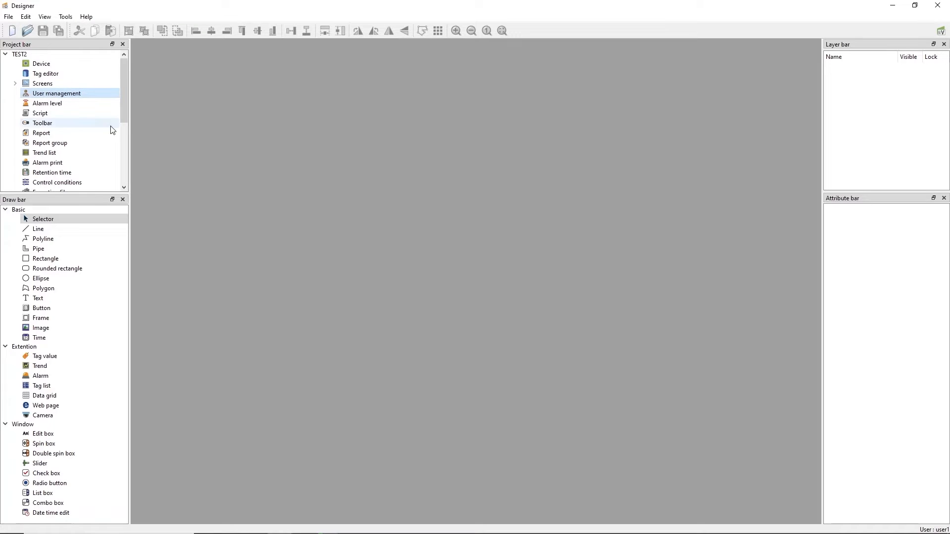
Log user1 out and sign back in as admin with its password
left_click(9, 16)
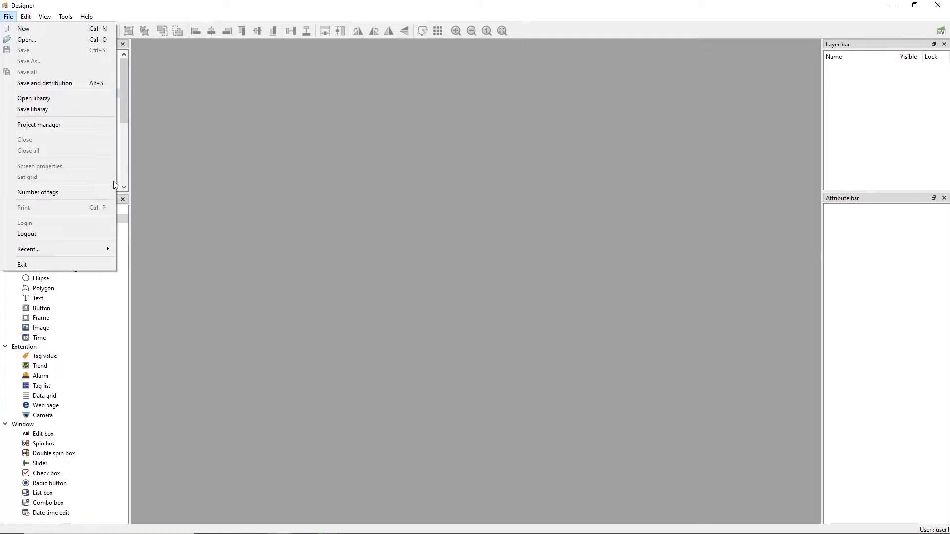
left_click(62, 234)
left_click(14, 20)
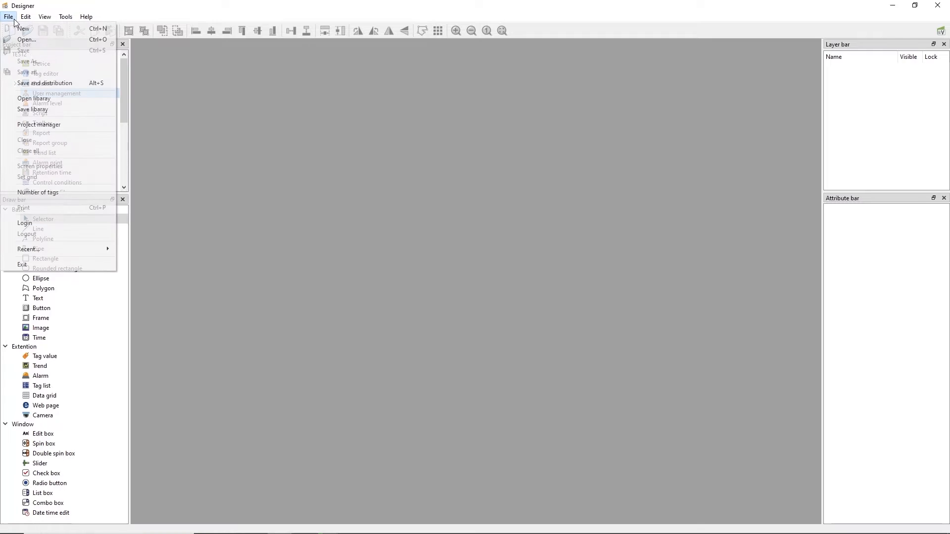
left_click(43, 222)
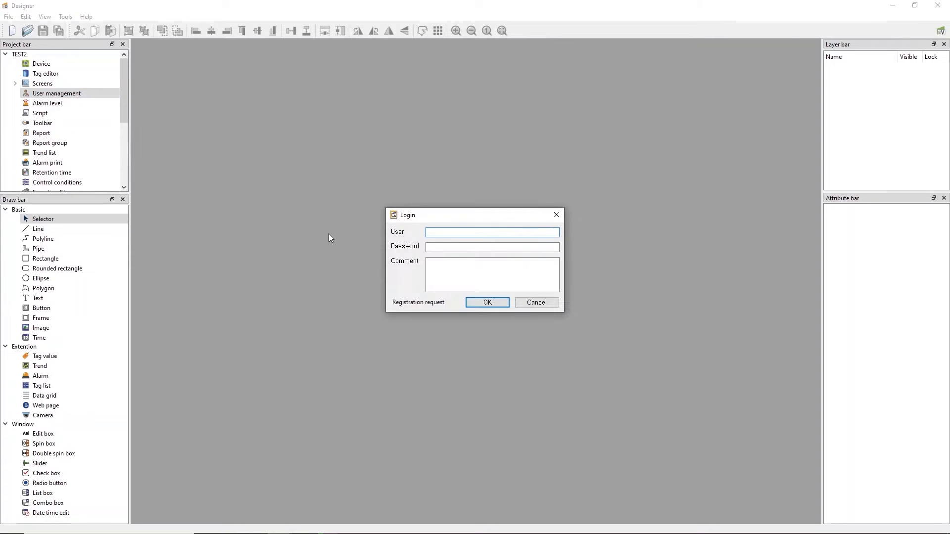
type("admin")
key("Tab")
type("12345")
key("Return")
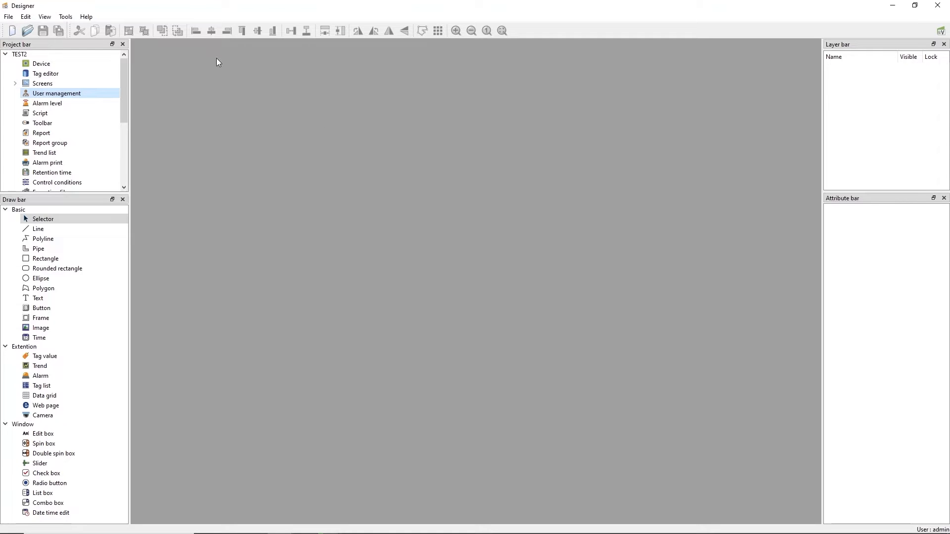
Open admin's user details and bring up the administrator group's settings for modification
double_click(50, 94)
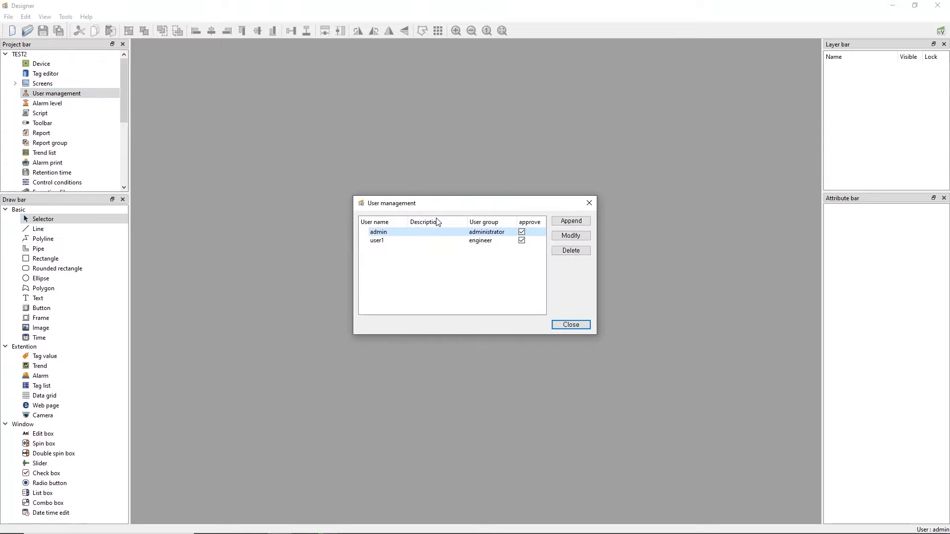
double_click(479, 233)
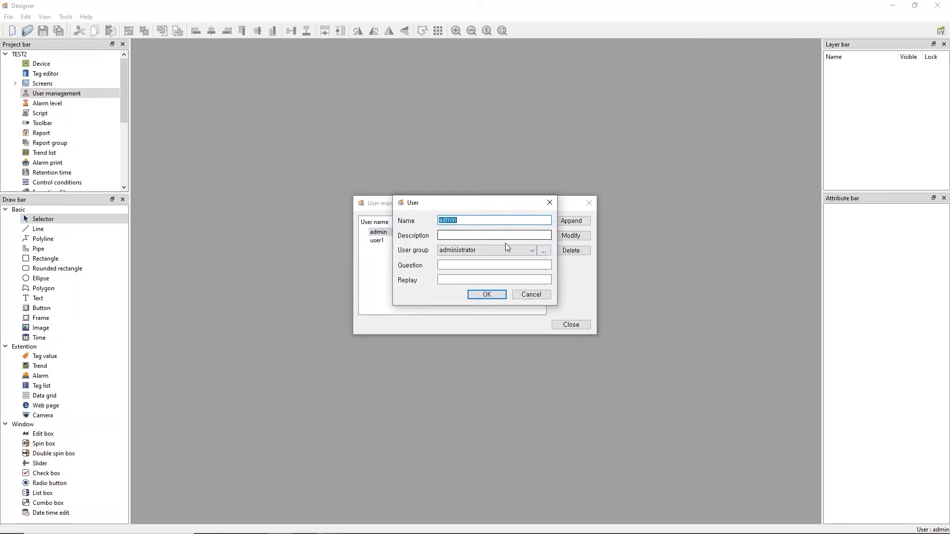
left_click(545, 252)
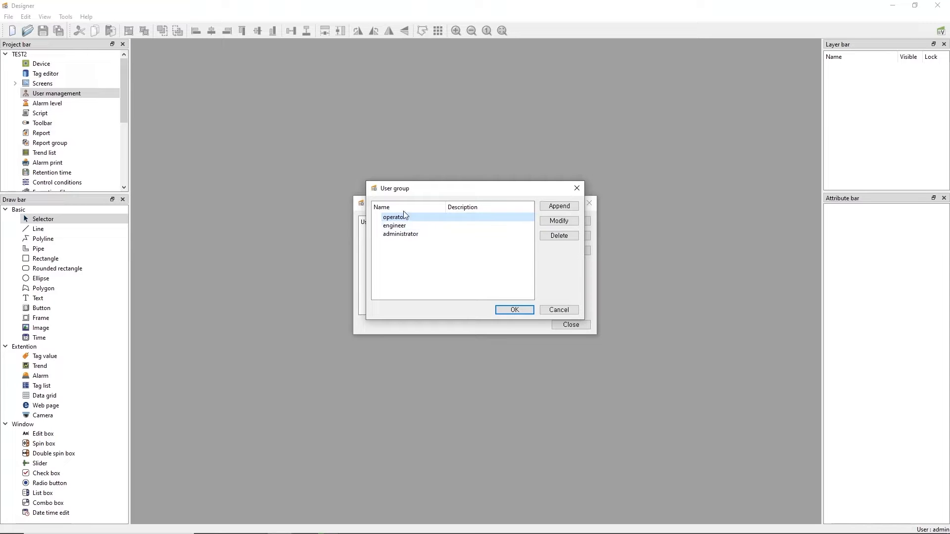
left_click(420, 235)
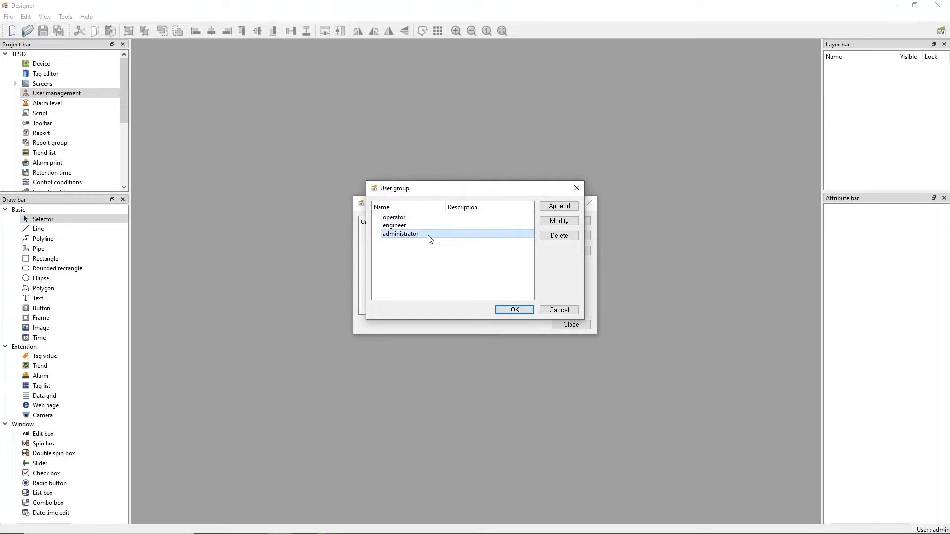
left_click(556, 226)
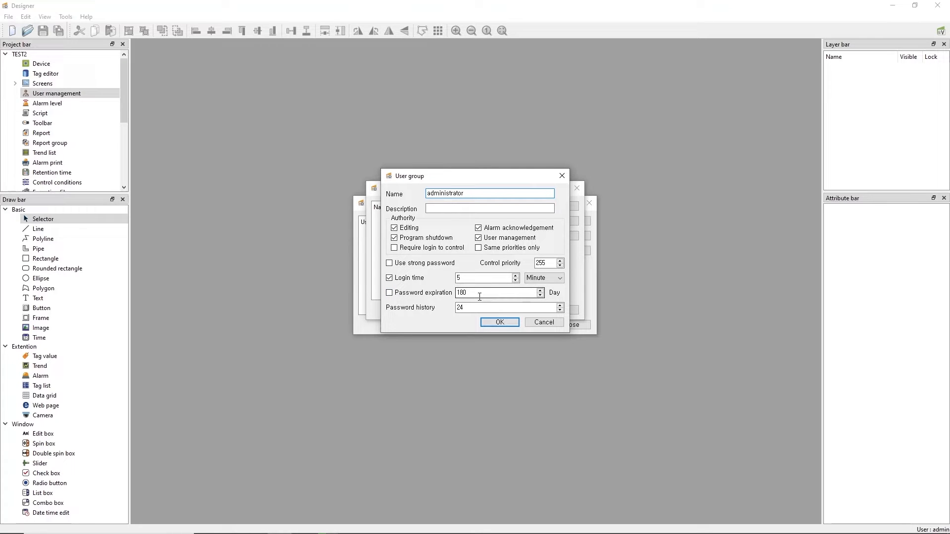
Enable 180-day password expiration, keep password history at 24, and save the administrator group
double_click(480, 294)
left_click(390, 293)
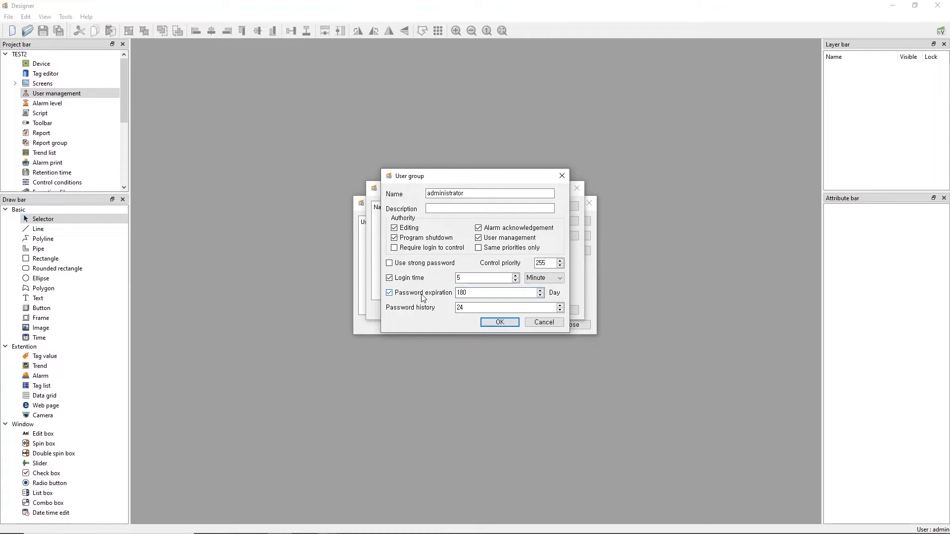
left_click(472, 309)
double_click(462, 308)
left_click(487, 311)
double_click(486, 310)
left_click(503, 326)
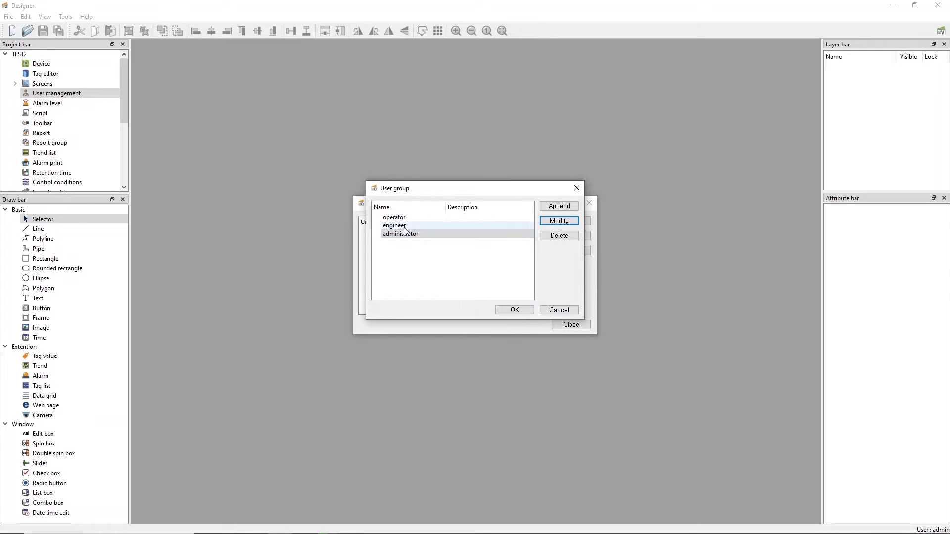
Inspect the engineer group's control priority of 100, then cancel out of both group dialogs
left_click(404, 228)
left_click(558, 221)
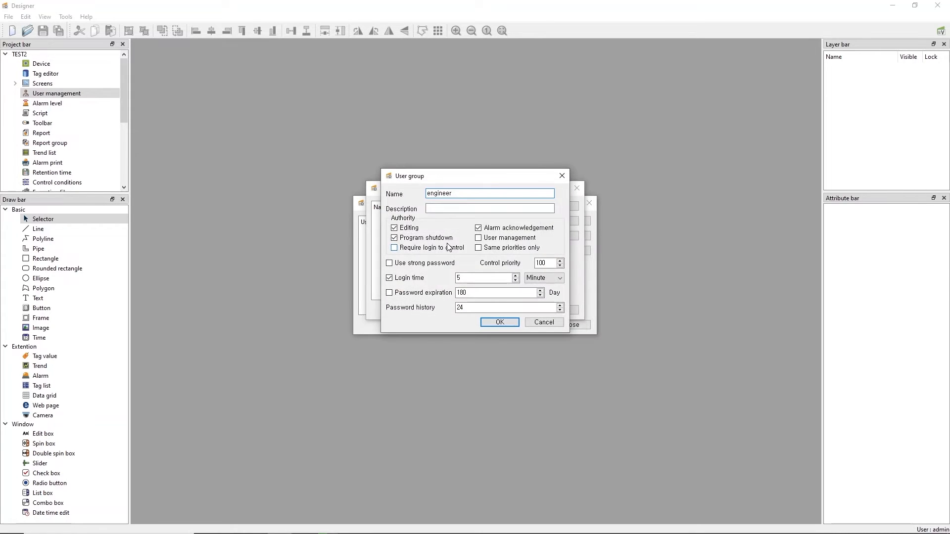
double_click(540, 262)
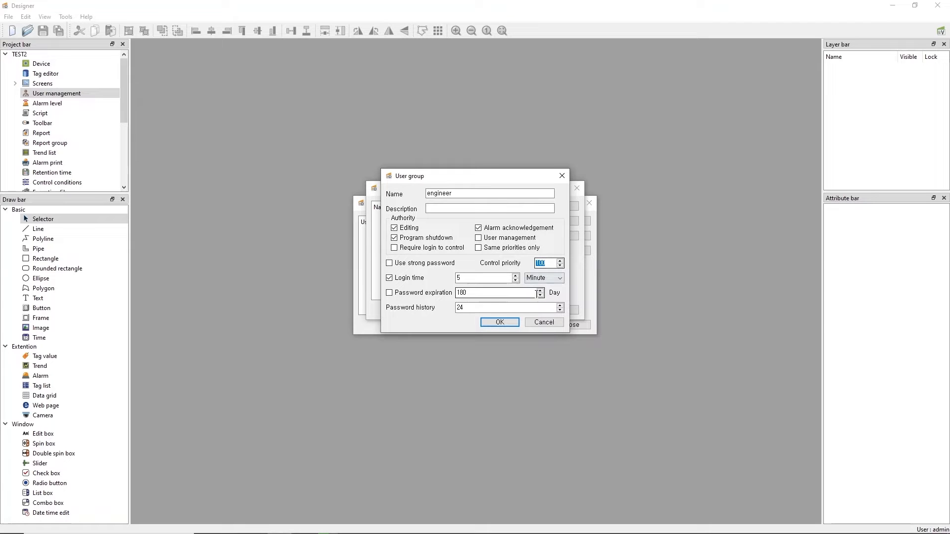
left_click(545, 322)
left_click(552, 311)
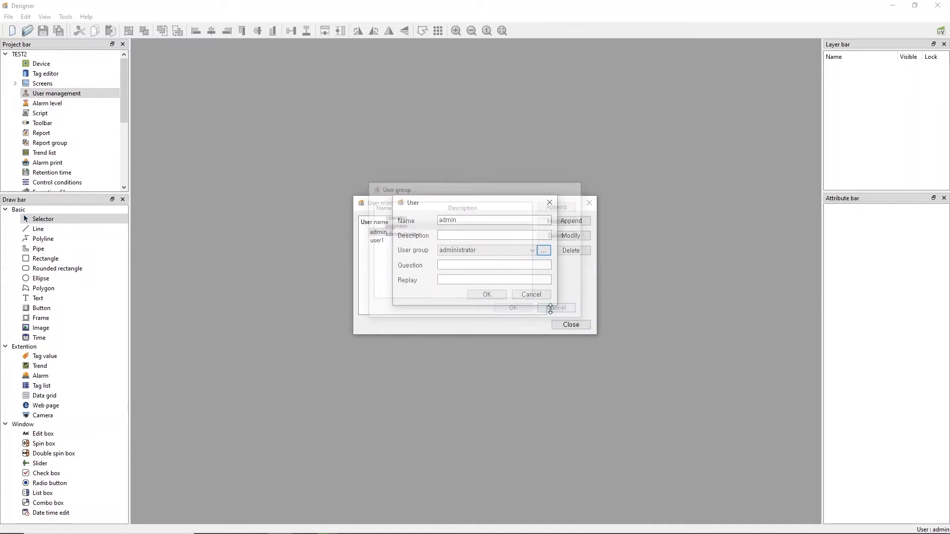
Close admin's details, inspect tag DO0001's Expand-tab control priority 10, then cancel the tag settings
left_click(526, 298)
double_click(46, 74)
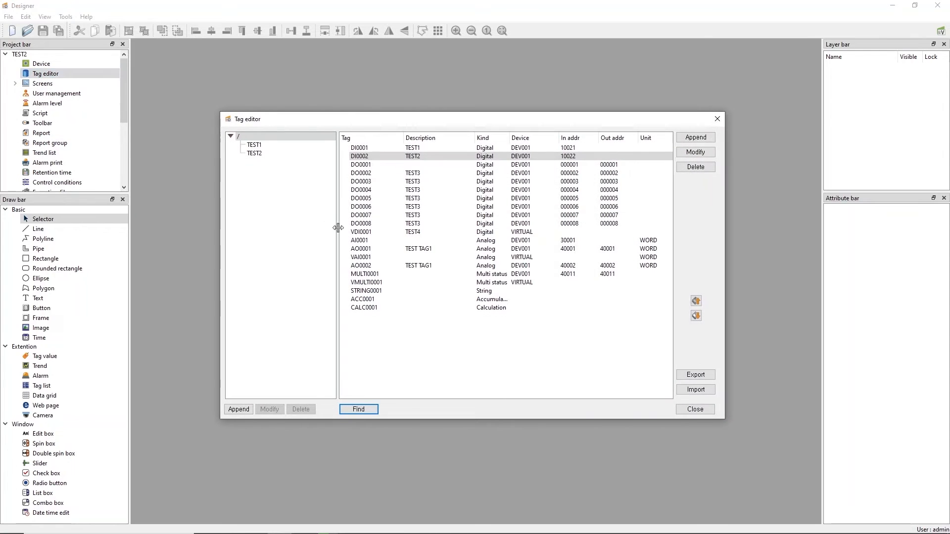
double_click(361, 165)
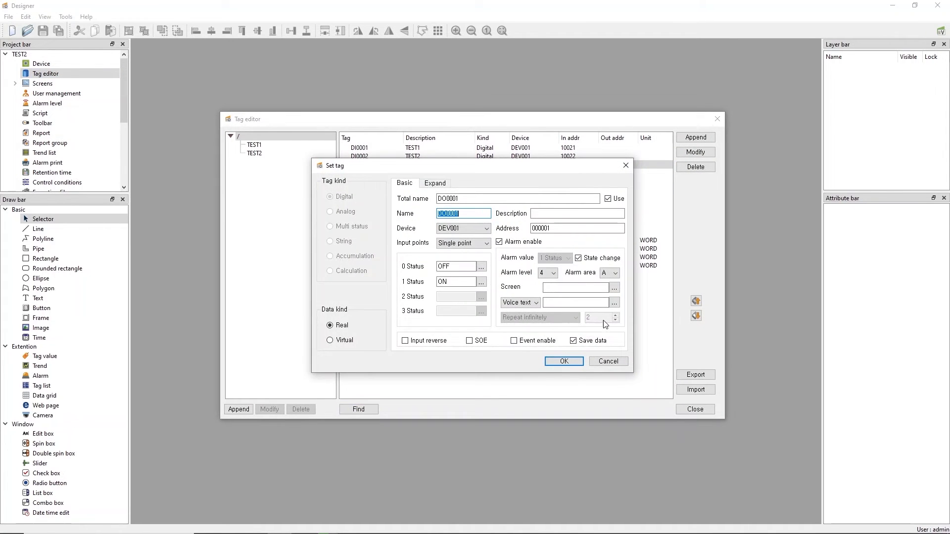
left_click(438, 187)
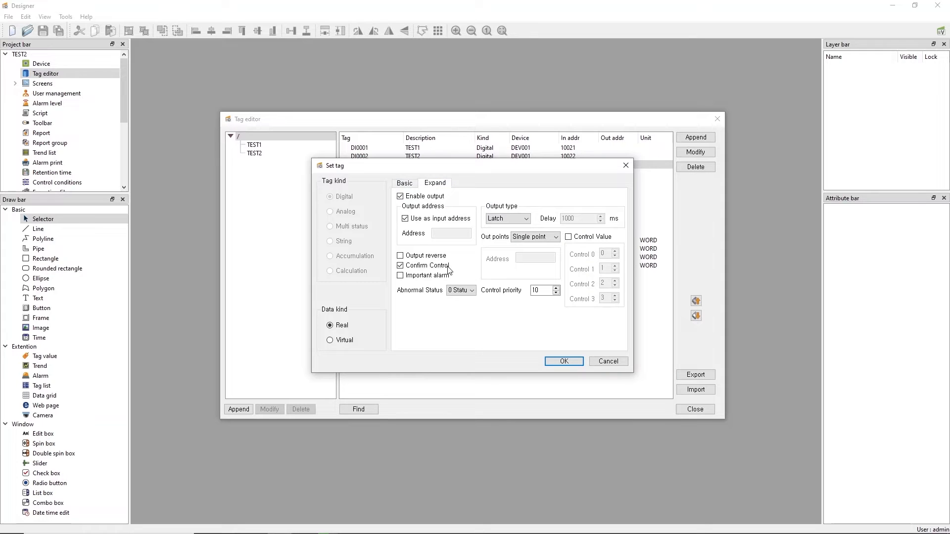
double_click(534, 290)
left_click(608, 361)
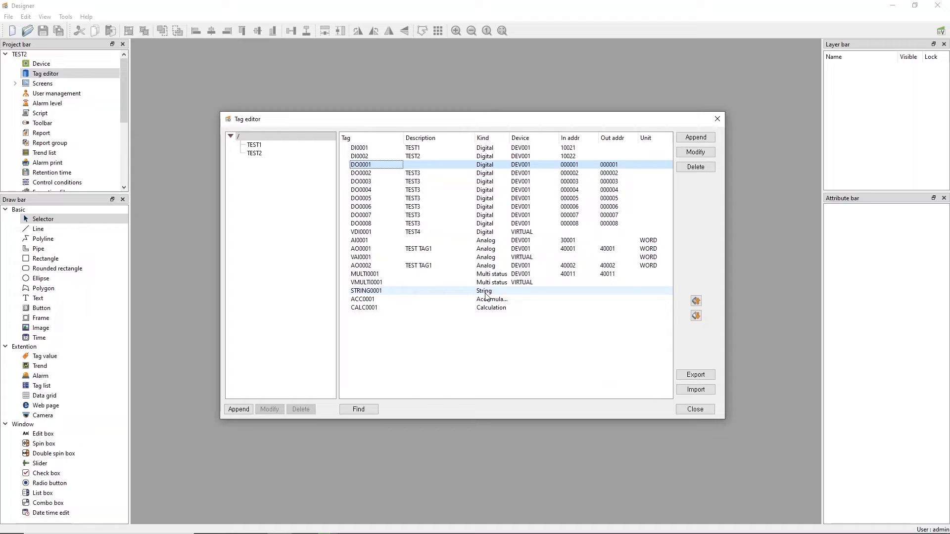
Open the admin account in User management and start modifying the operator group
double_click(45, 94)
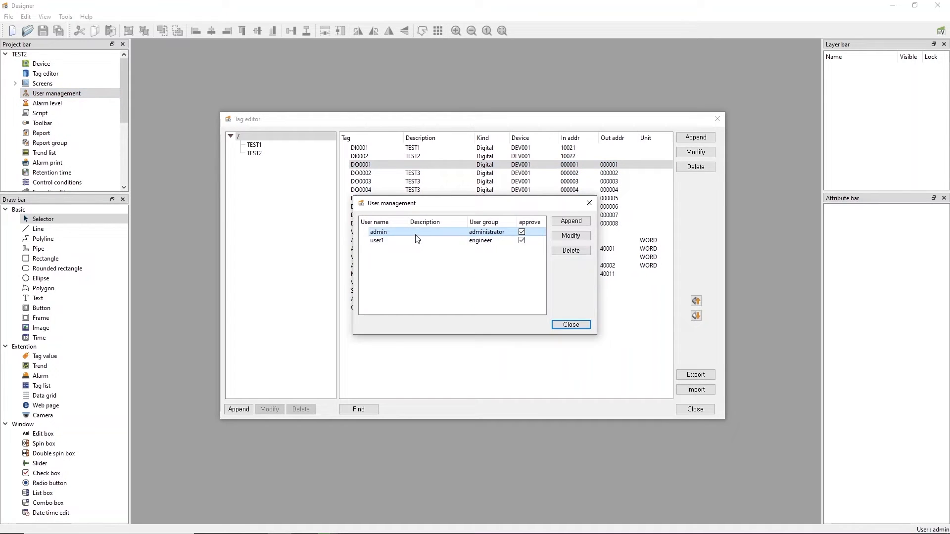
double_click(417, 236)
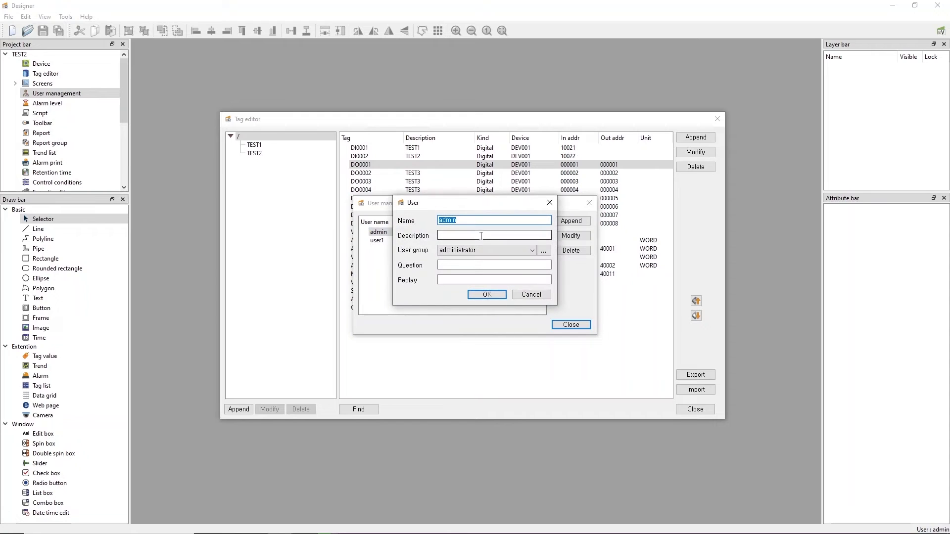
left_click(543, 250)
left_click(394, 217)
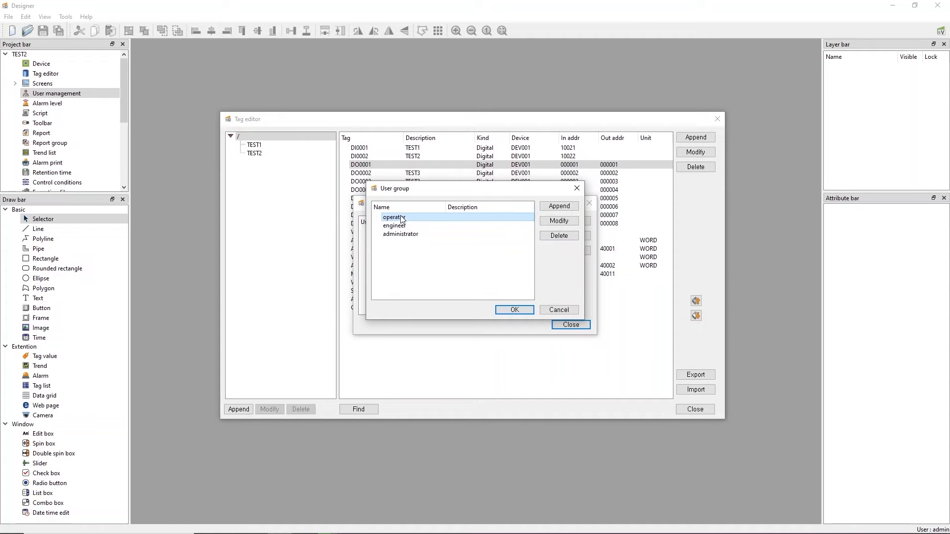
left_click(556, 226)
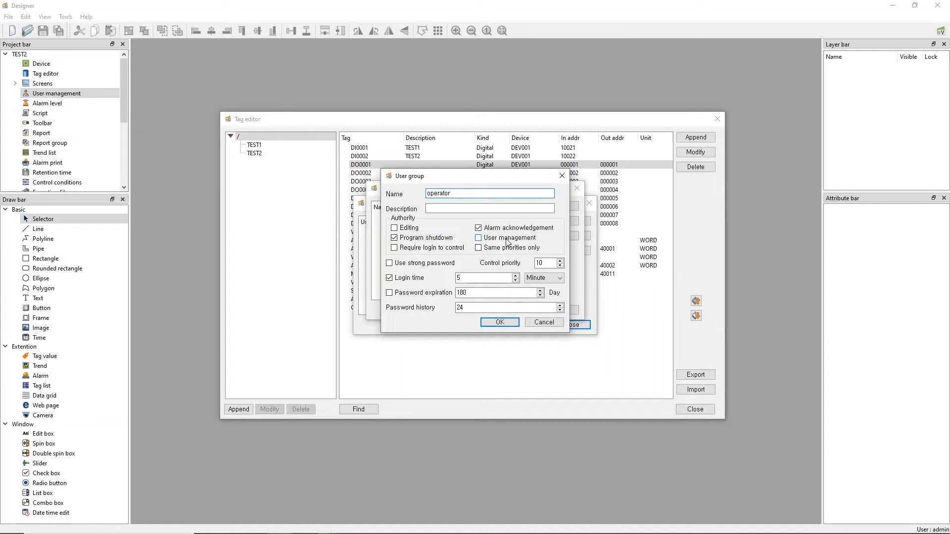
Try operator control priority 9, restore it to 10, and cancel out of every dialog
double_click(543, 263)
type("9")
left_click_drag(543, 265, 535, 265)
type("10")
left_click(544, 322)
left_click(550, 309)
left_click(535, 296)
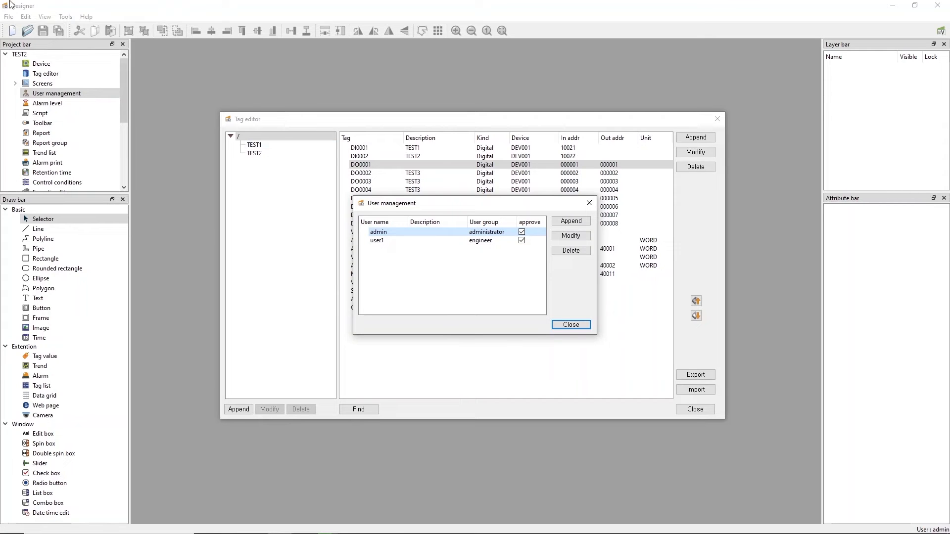
Log out of admin and open the registration request form from the Login dialog
left_click(11, 17)
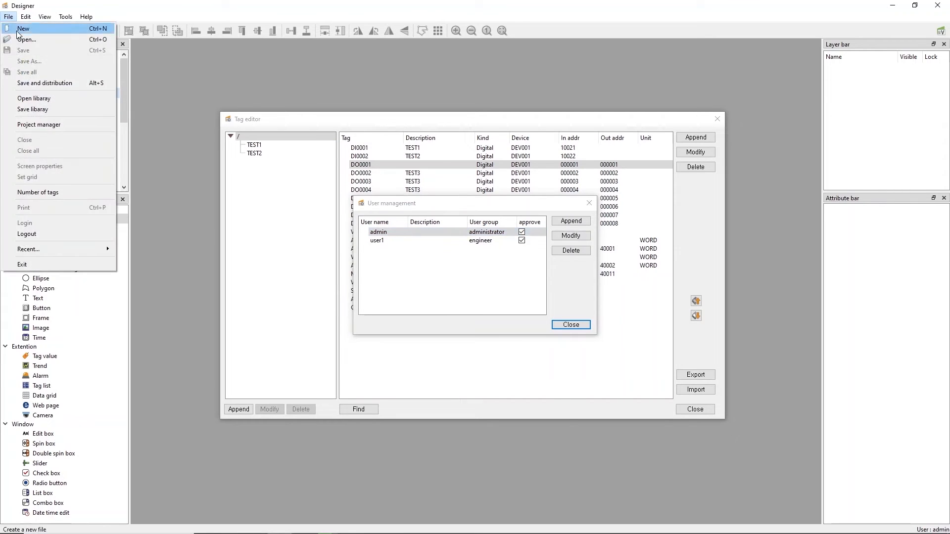
left_click(35, 234)
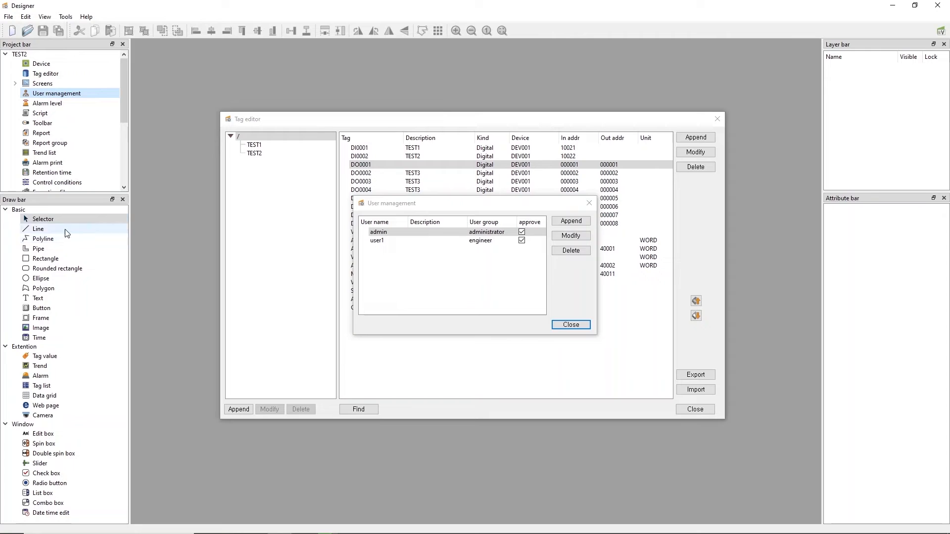
left_click(8, 17)
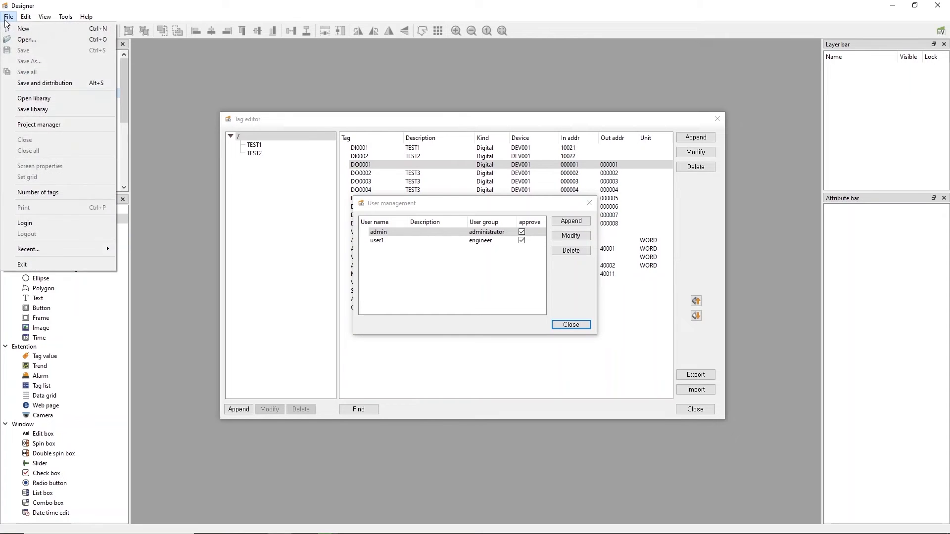
left_click(61, 223)
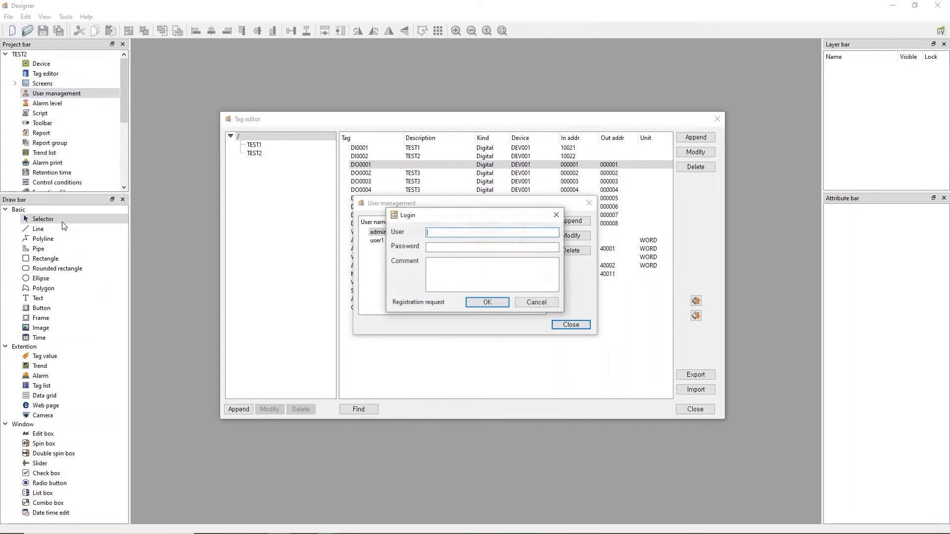
left_click(425, 304)
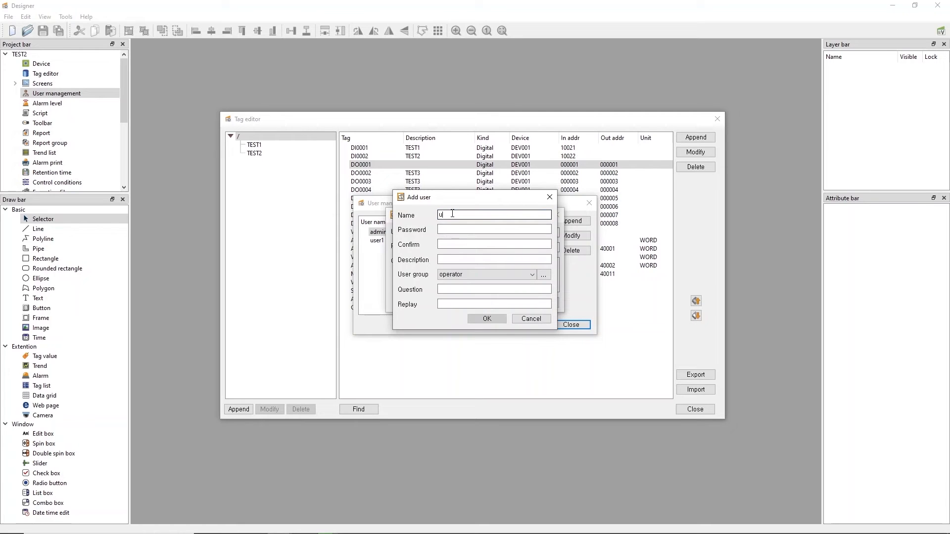
Enter the new account's password and matching confirmation in the Add user form
key("Tab")
type("12345")
key("Tab")
type("1234")
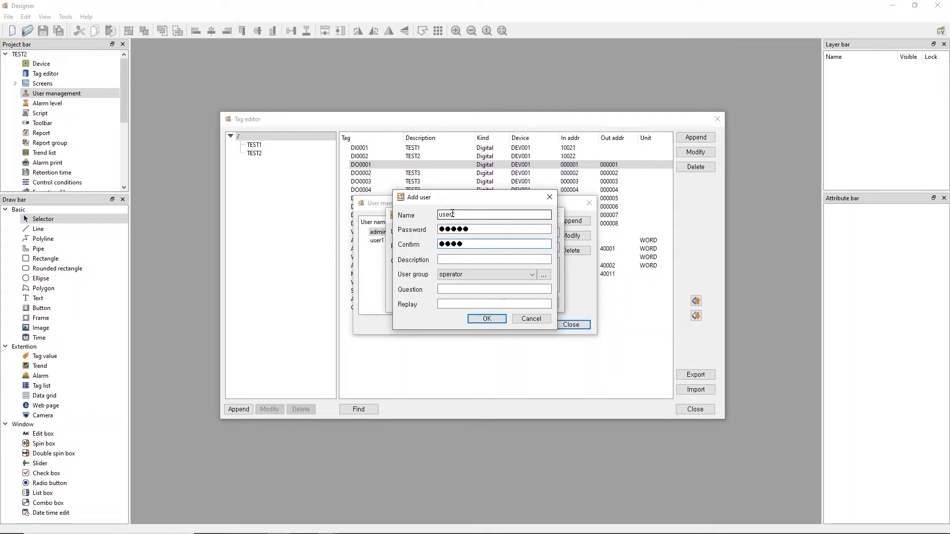
type("5")
Review the description, password and security fields, then submit the operator-group registration request
left_click(464, 261)
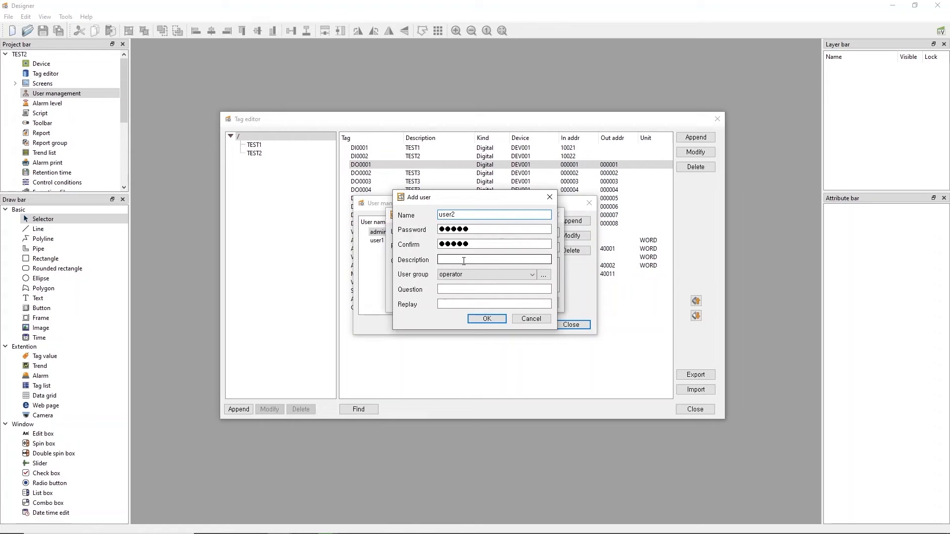
left_click(456, 290)
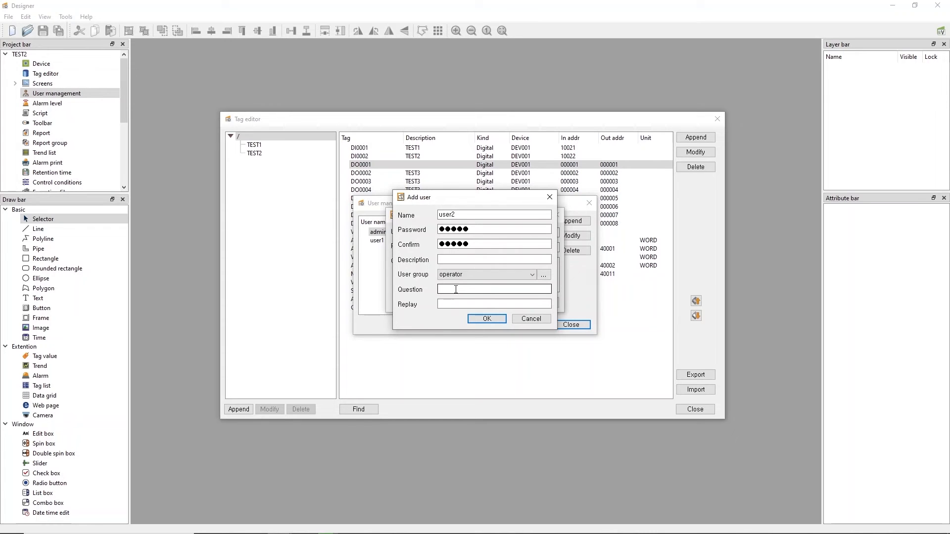
double_click(483, 230)
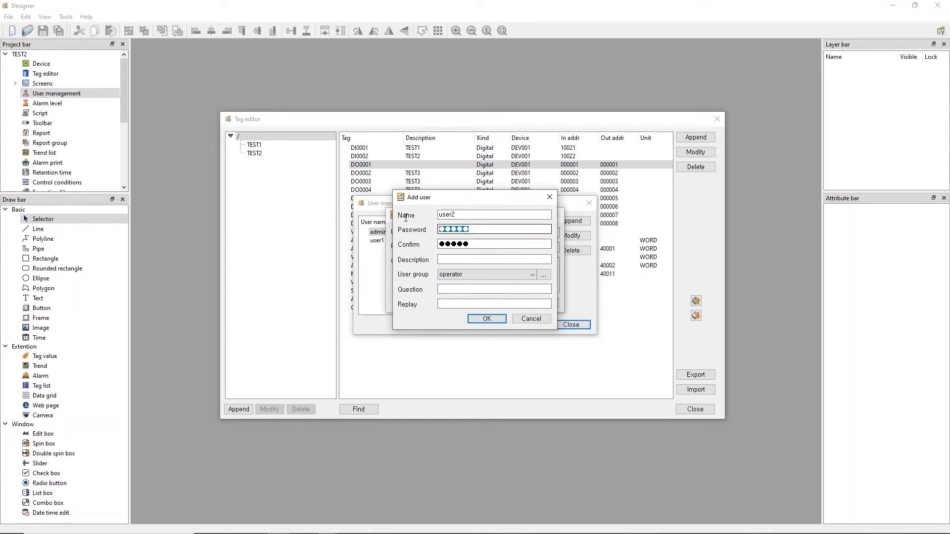
double_click(466, 244)
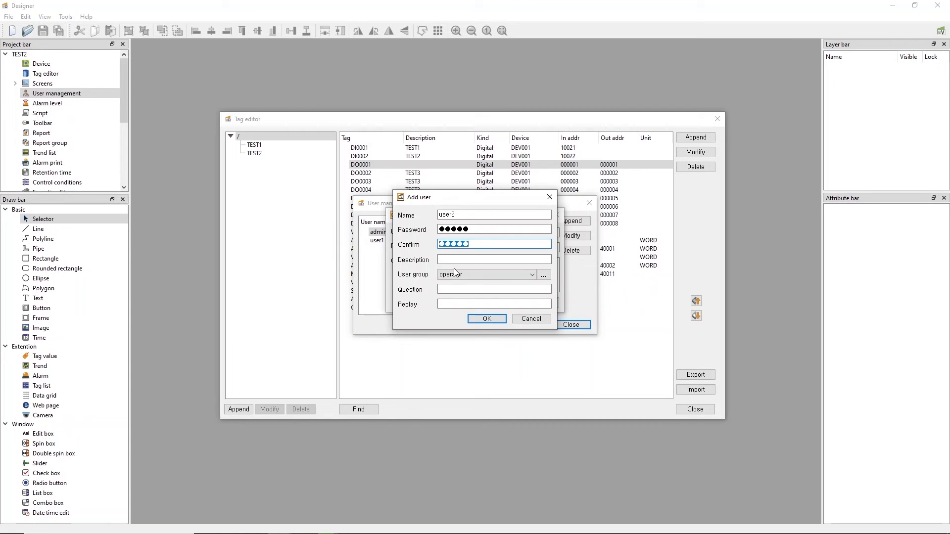
left_click(460, 289)
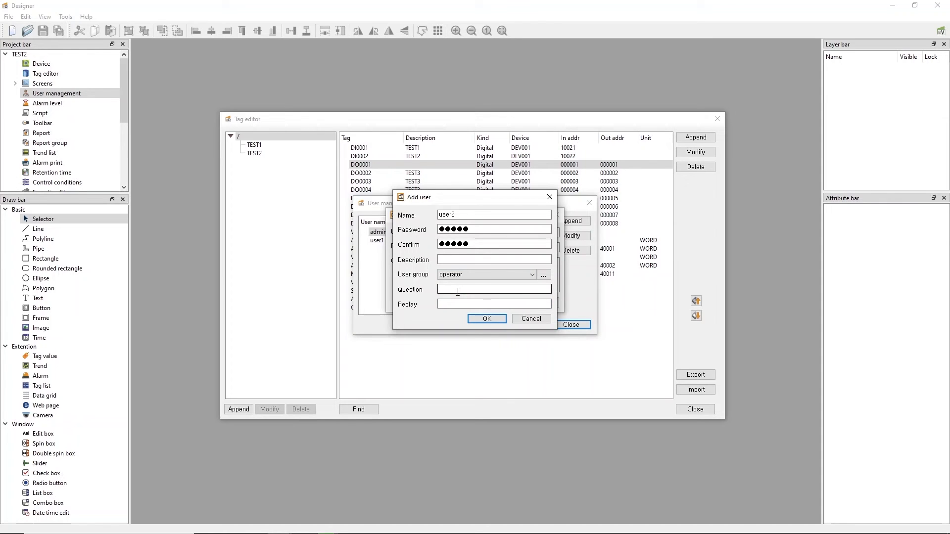
left_click(465, 305)
left_click(479, 320)
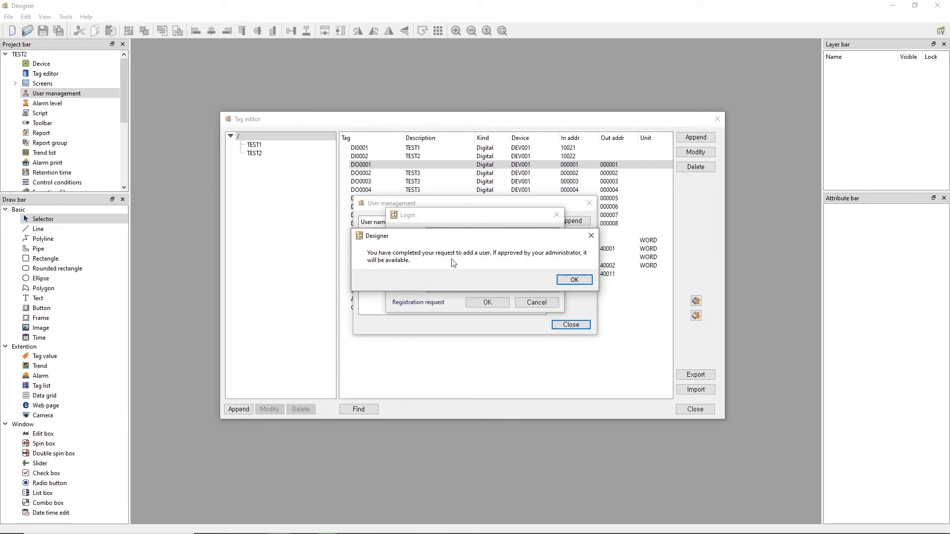
Acknowledge the pending-approval message and log back in as admin
left_click(570, 282)
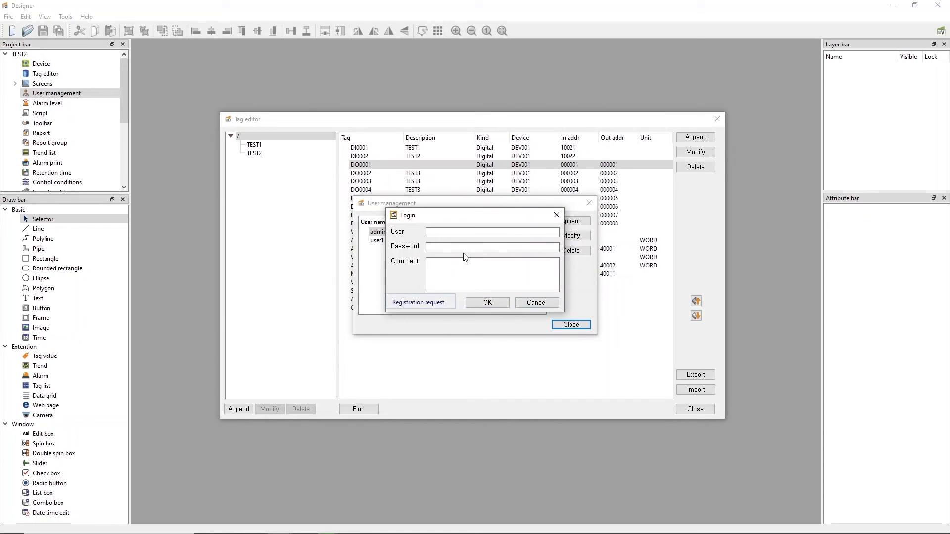
left_click(451, 232)
type("admin")
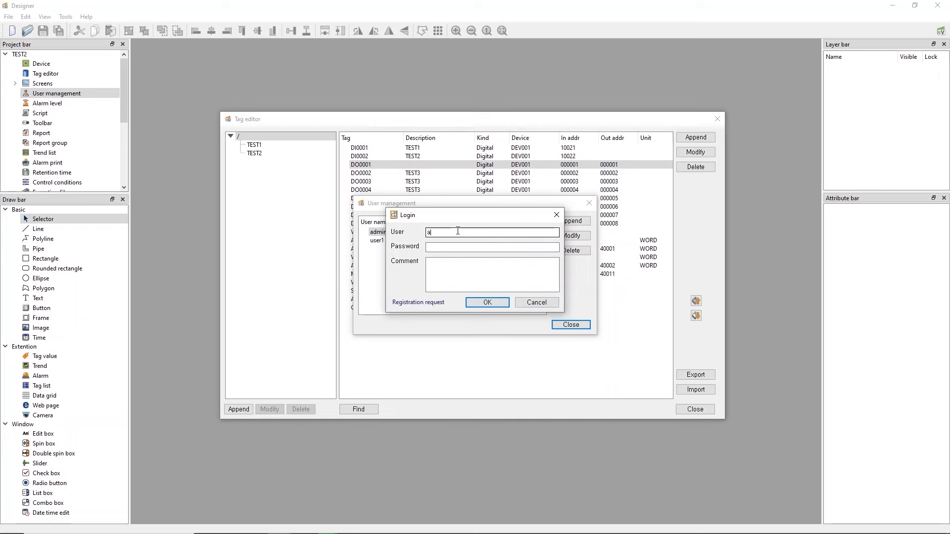
key("Tab")
type("admin")
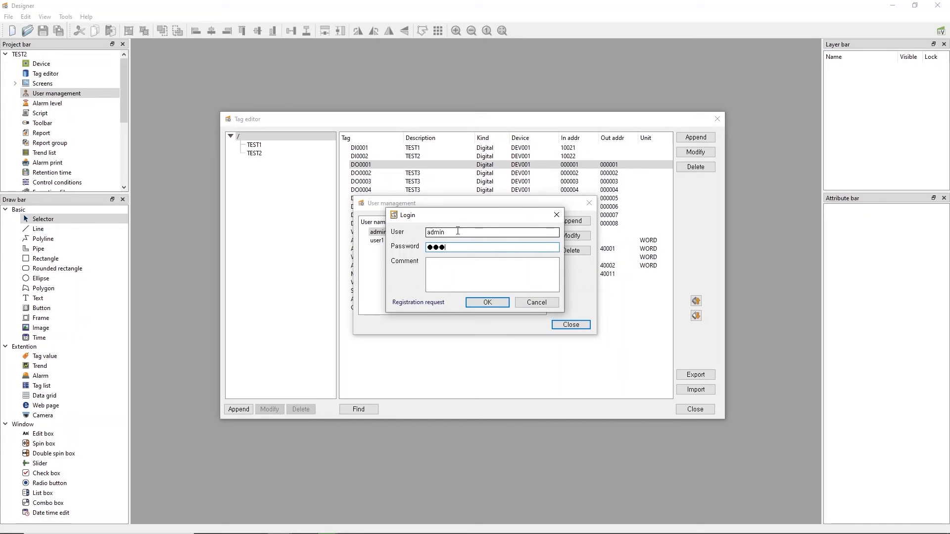
key("Return")
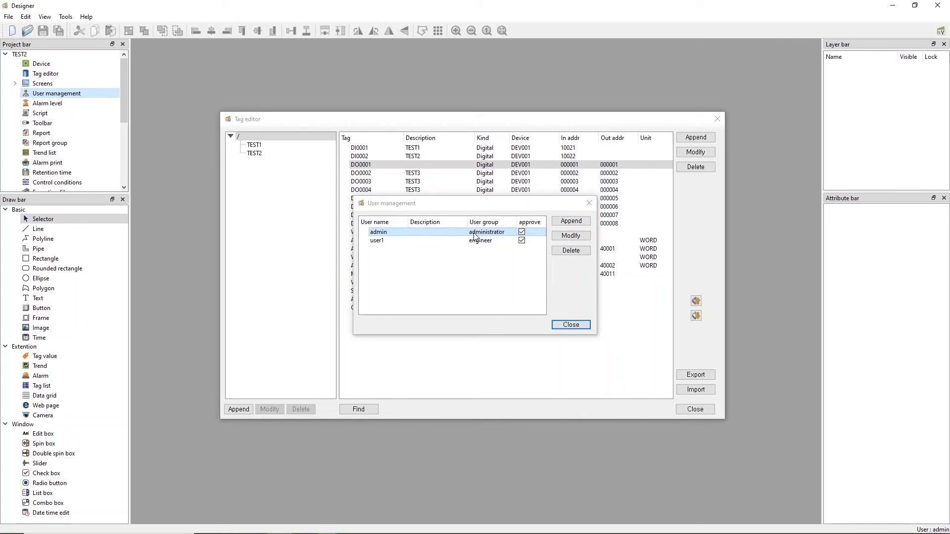
Confirm user2 is listed as an unapproved operator in User management, then close it
left_click(571, 325)
double_click(56, 93)
left_click(396, 249)
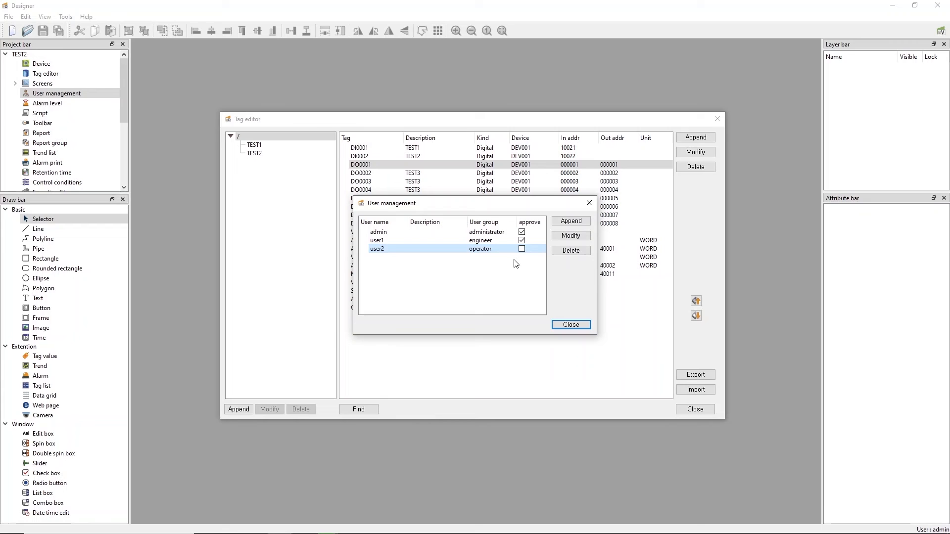
left_click(571, 325)
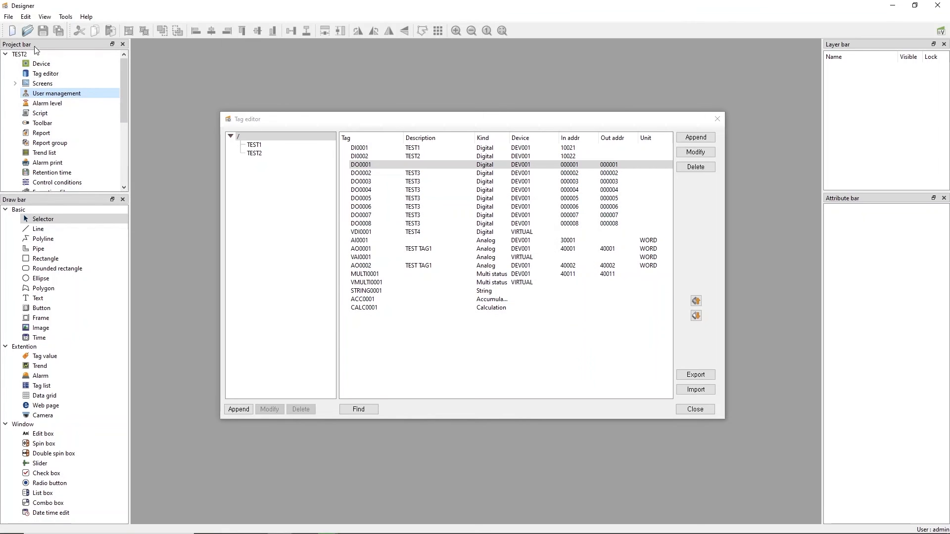
Log out of admin and attempt to log in as user2
left_click(9, 17)
left_click(35, 233)
left_click(8, 17)
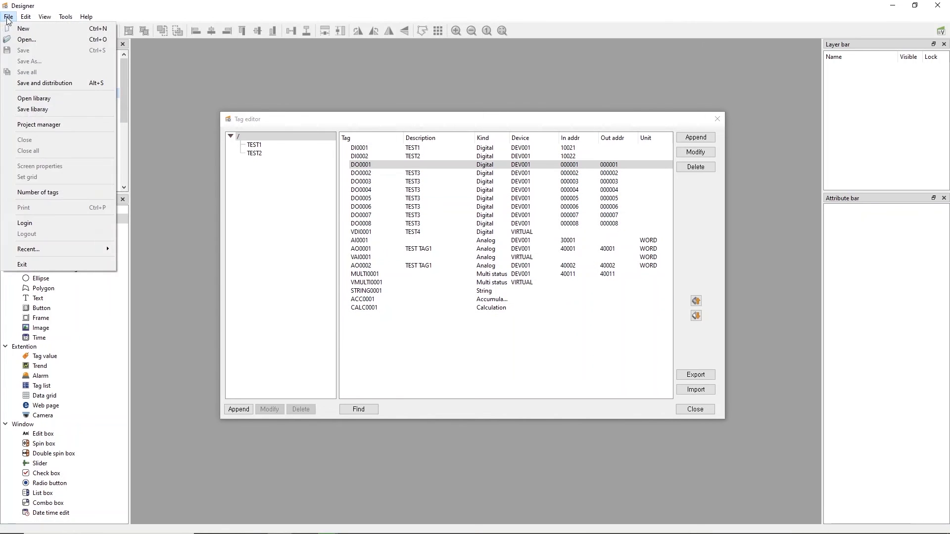
left_click(29, 226)
type("user2")
key("Tab")
type("12345")
key("Return")
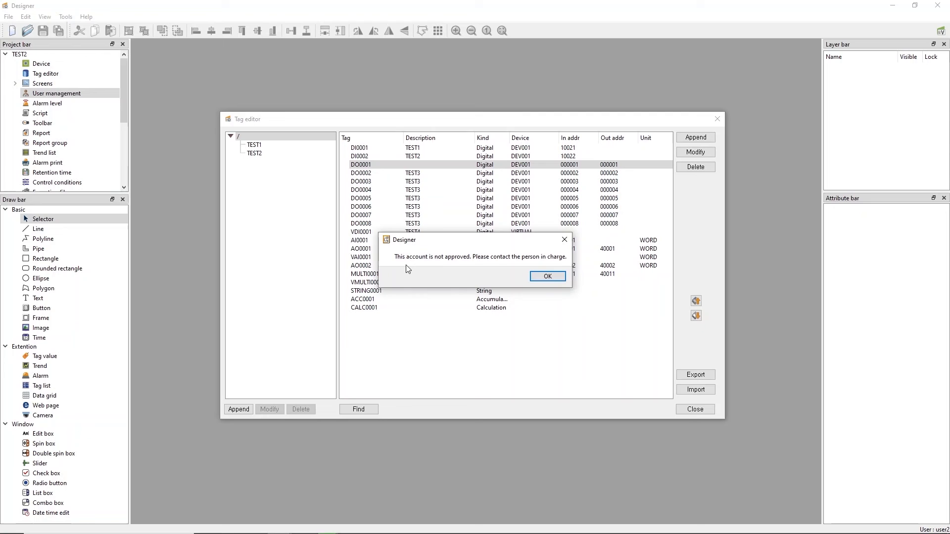
Dismiss the account-not-approved warning and log in as admin instead
left_click(548, 276)
type("admin")
key("Tab")
type("123")
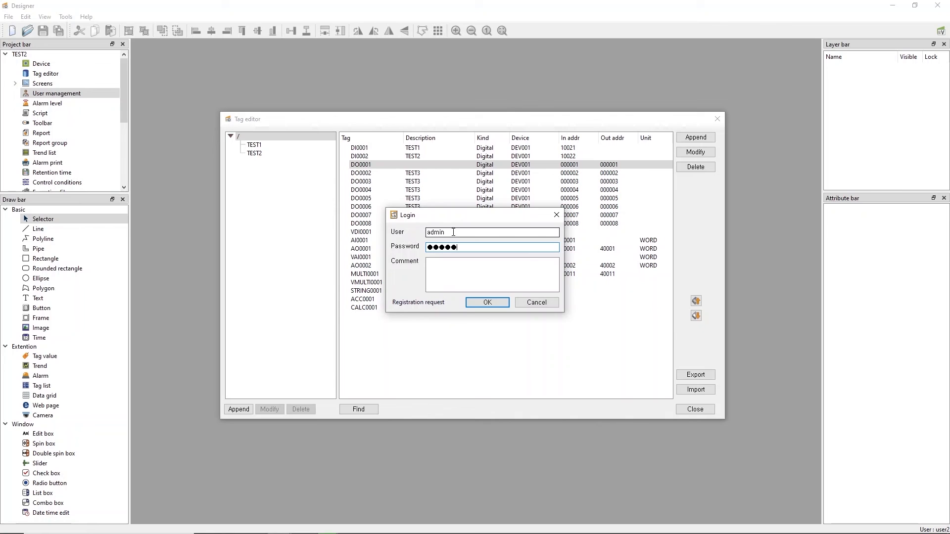
key("Return")
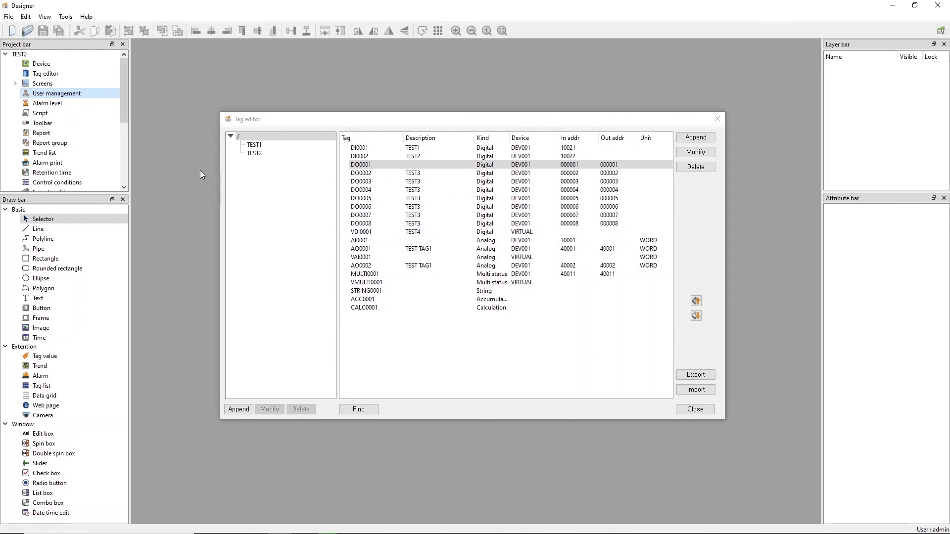
Tick the approve box for user2 in User management and close it
double_click(69, 93)
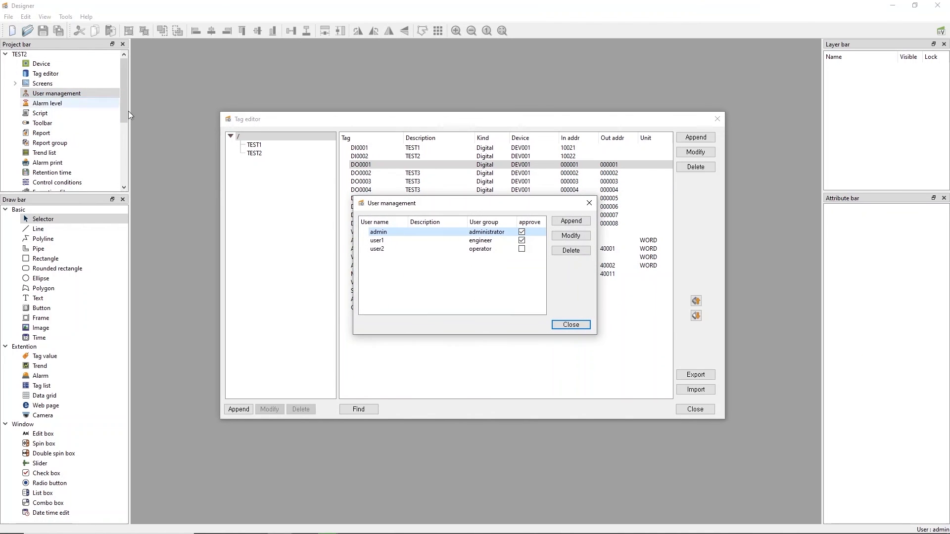
left_click(522, 249)
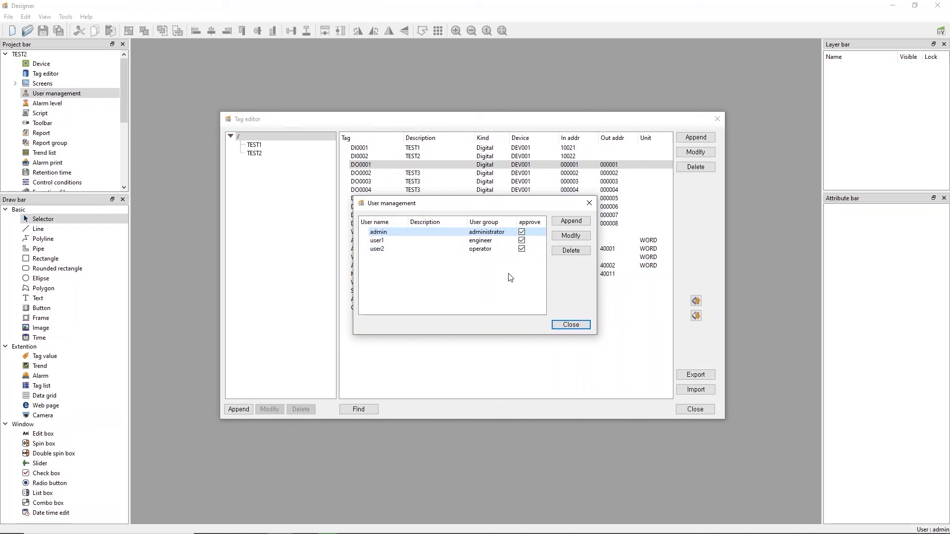
left_click(574, 325)
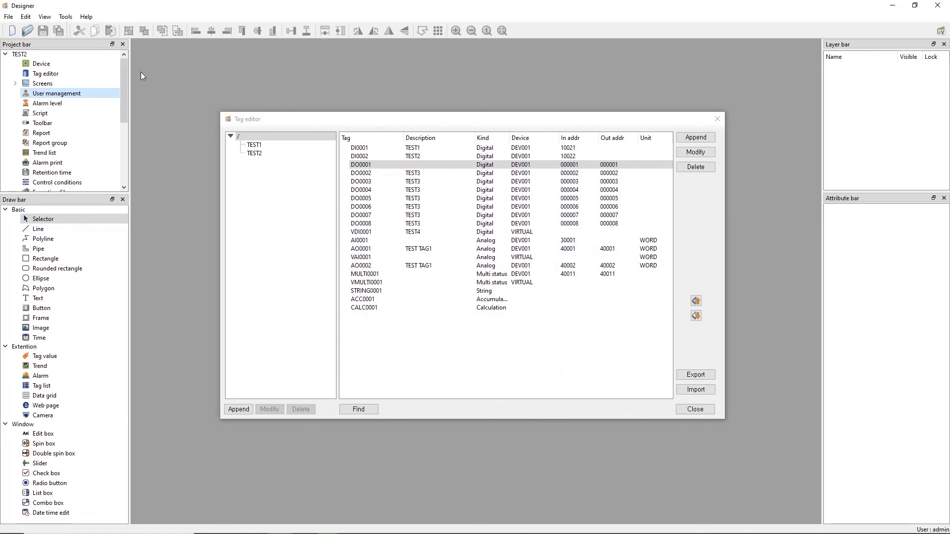
left_click(8, 16)
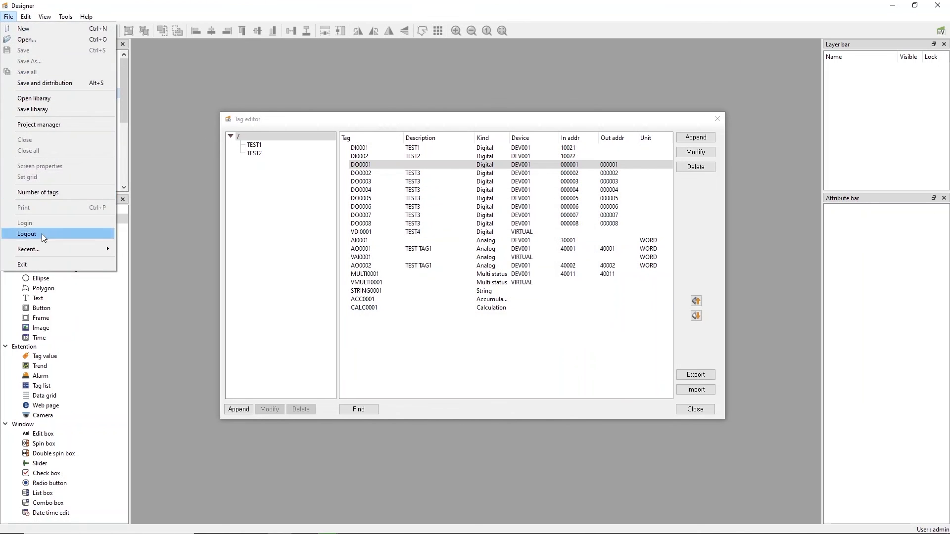
Log out of admin and log in as user2
left_click(40, 234)
left_click(4, 18)
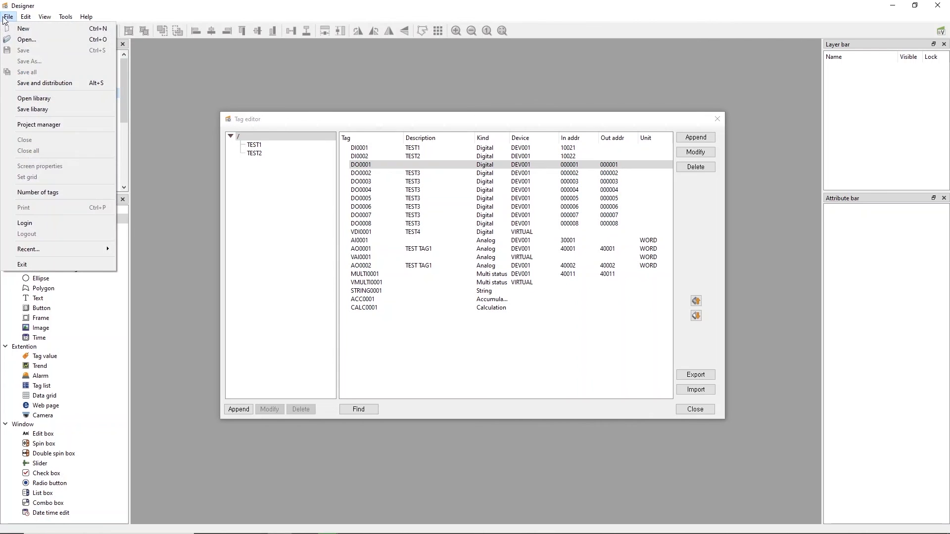
left_click(25, 223)
type("12345")
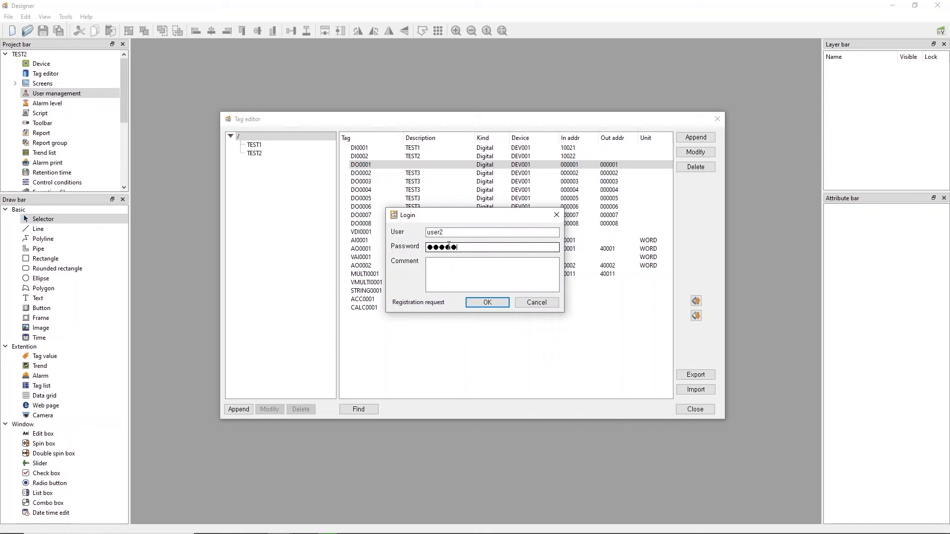
key("Return")
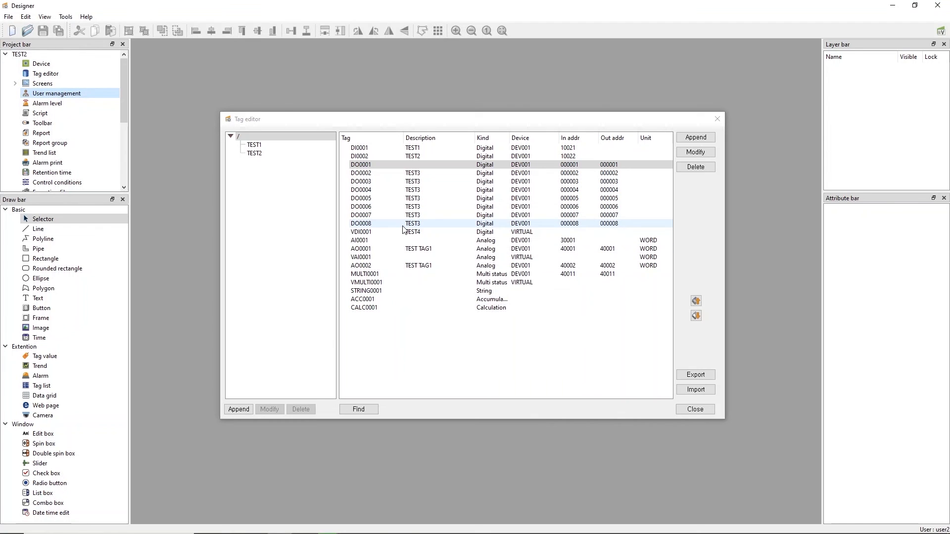
Try editing tags DO0001, DO0002 and DO0003, dismissing each not-authorized warning
double_click(375, 168)
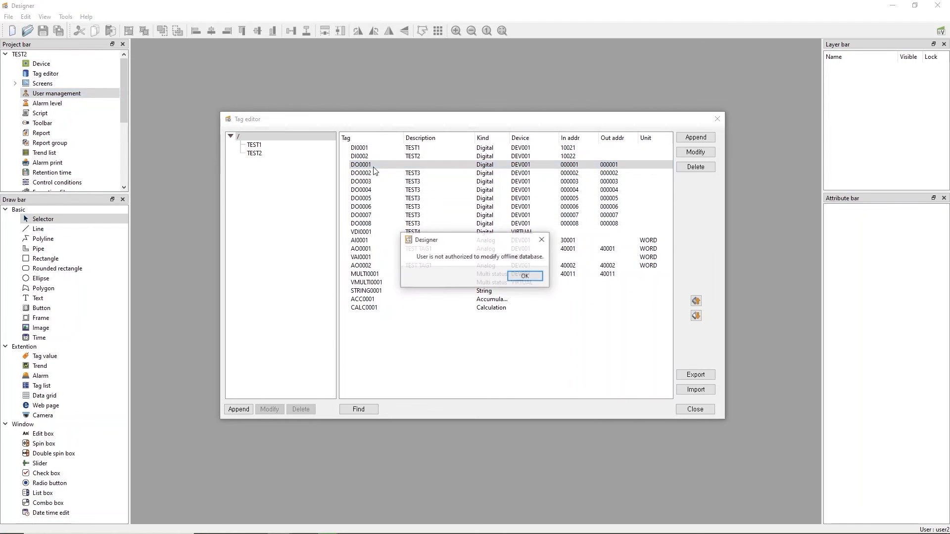
left_click(535, 281)
double_click(371, 172)
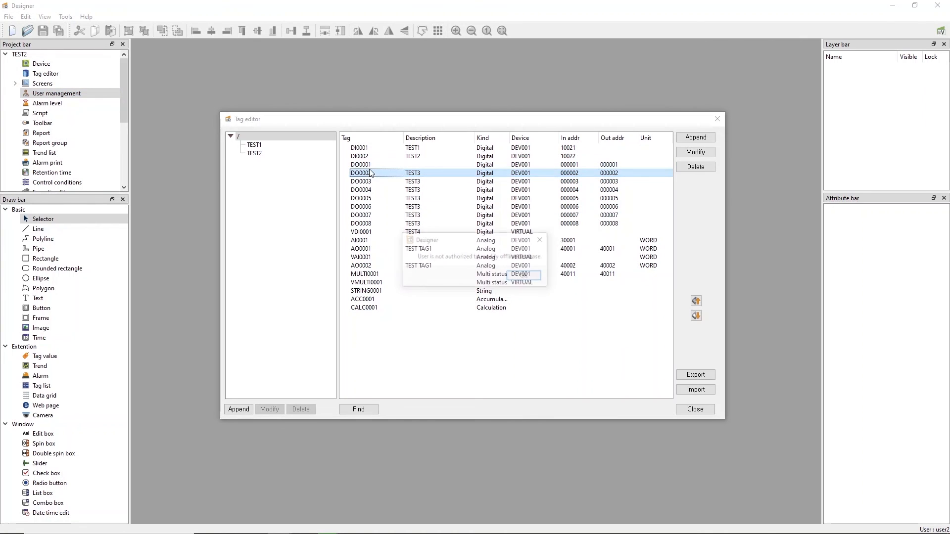
left_click(526, 278)
double_click(381, 183)
left_click(534, 277)
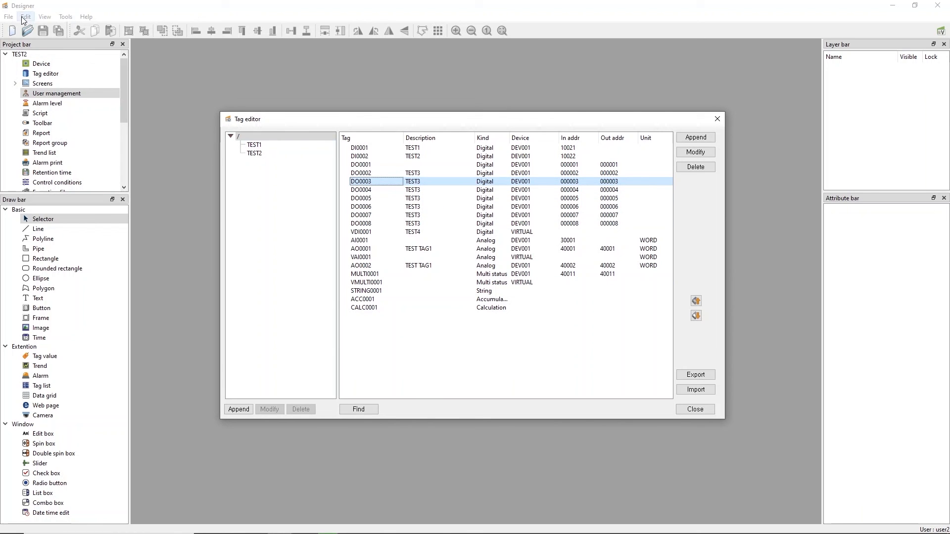
Log out of user2 and log back in as admin
left_click(9, 16)
left_click(35, 233)
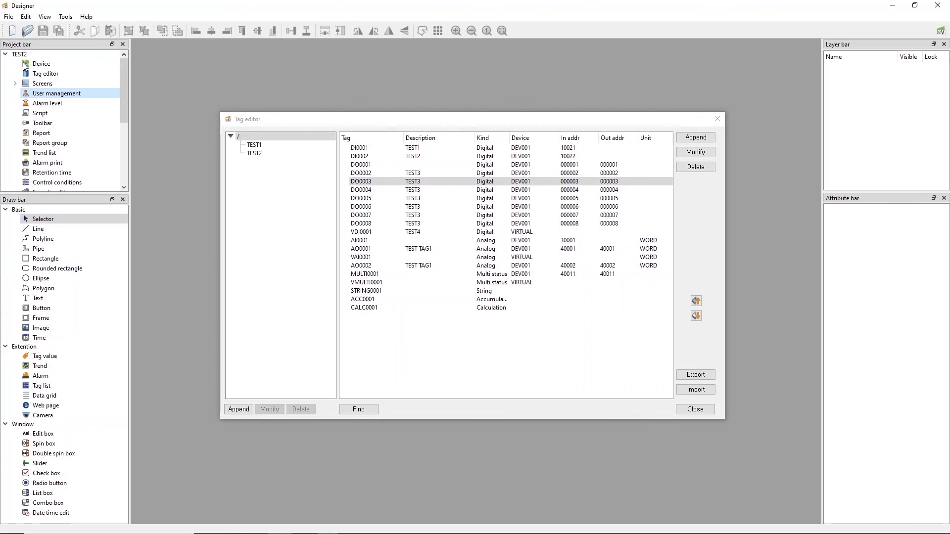
left_click(8, 16)
left_click(58, 221)
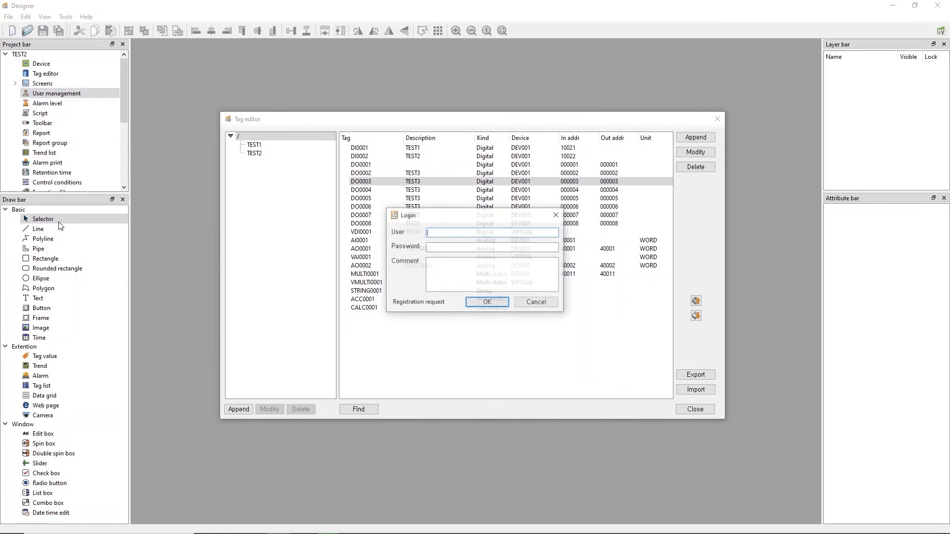
type("adminadmin")
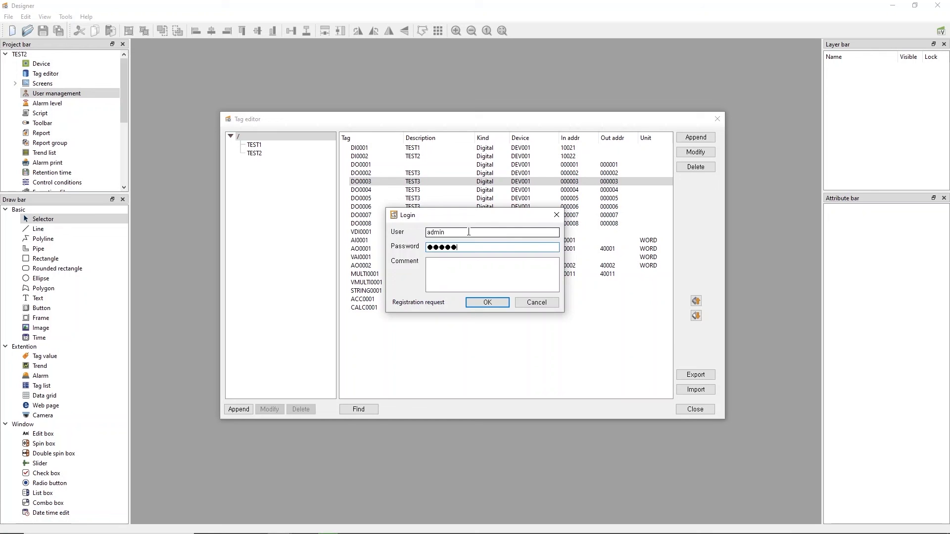
key("Return")
Inspect tag DO0003's Expand-tab control priority of 10, then cancel without changes
double_click(369, 182)
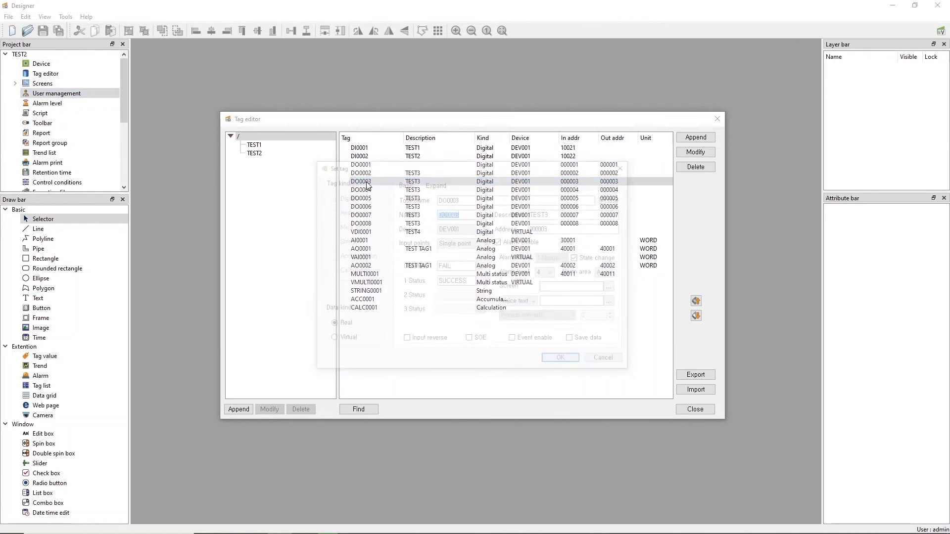
left_click(431, 185)
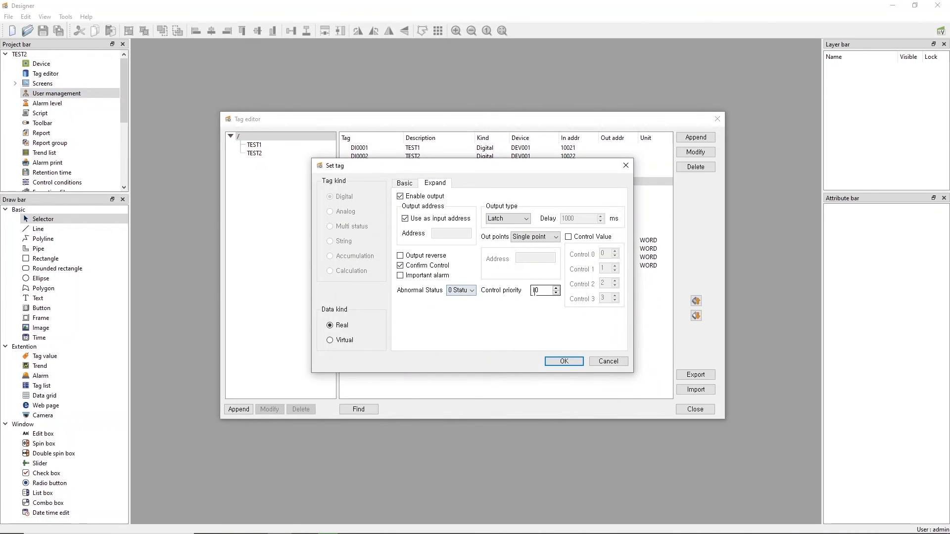
double_click(548, 291)
left_click(605, 362)
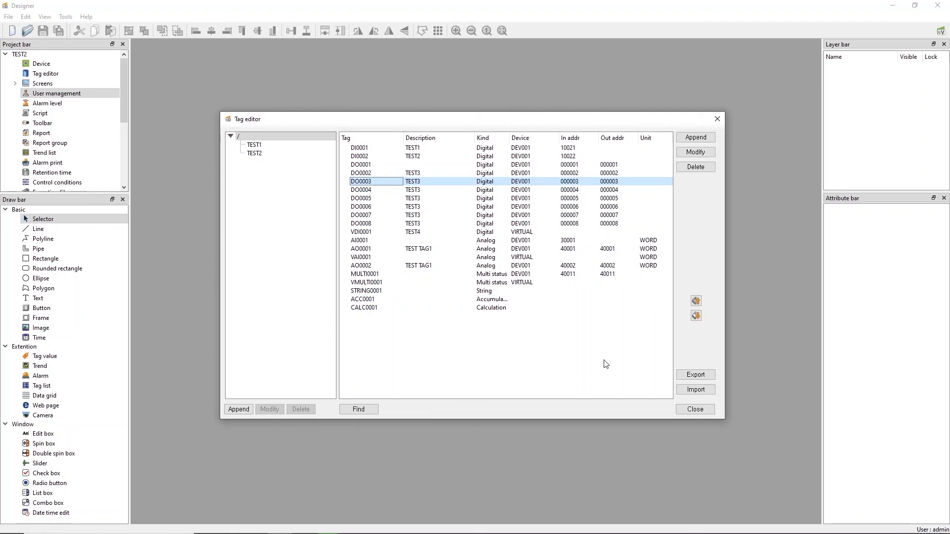